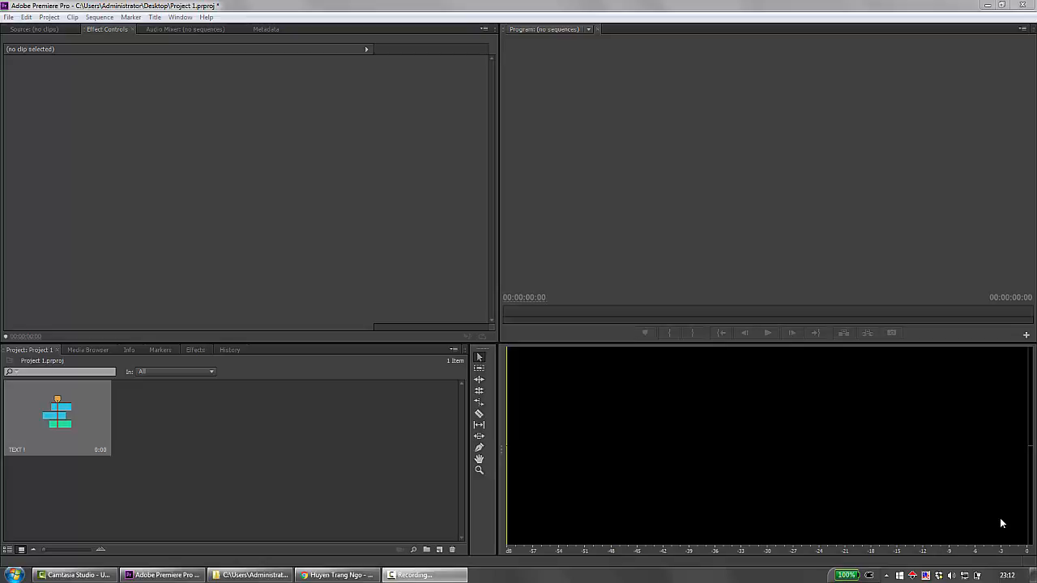
Create a new sequence named TEXT using the HDV 1080p24 preset.
{"action": "left_click", "coordinate": [440, 549]}
{"action": "left_click", "coordinate": [478, 431]}
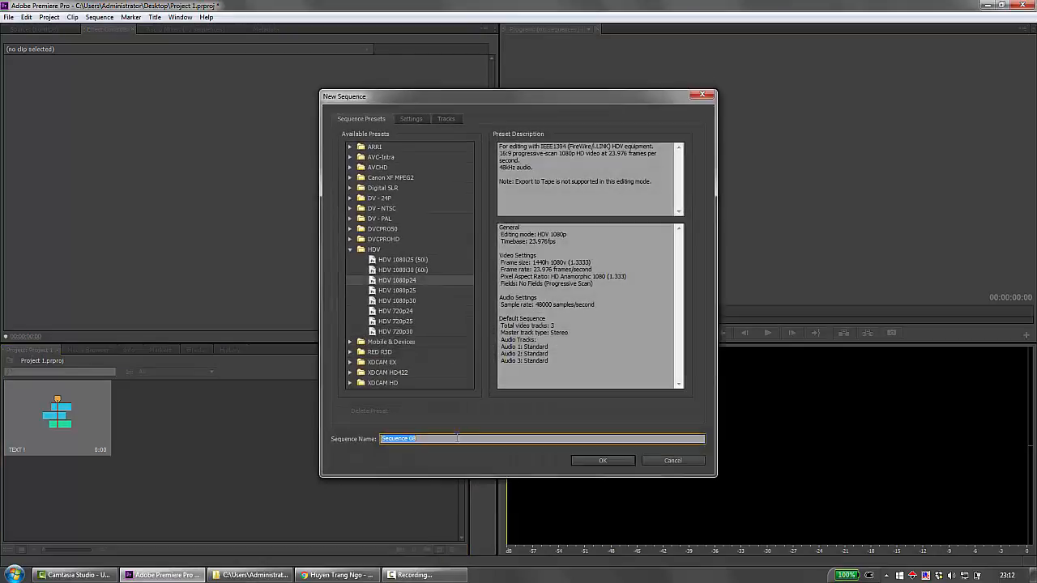
{"action": "type", "text": "TEXT"}
{"action": "key", "text": "Return"}
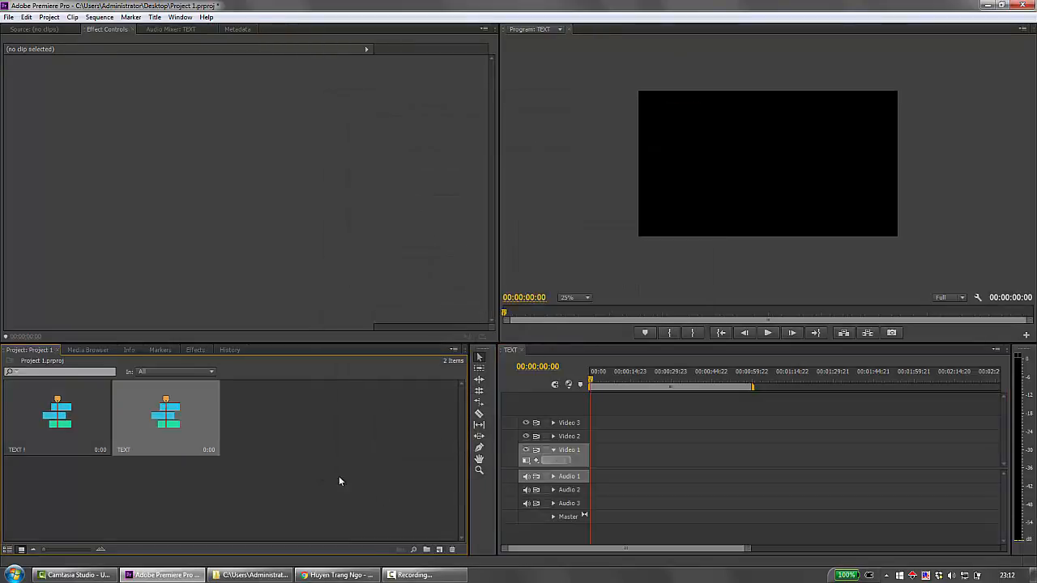
Import earth2.mov and sky.mov together from the media folder into the project.
{"action": "left_click", "coordinate": [80, 488]}
{"action": "left_click", "coordinate": [202, 440]}
{"action": "left_click", "coordinate": [1002, 5]}
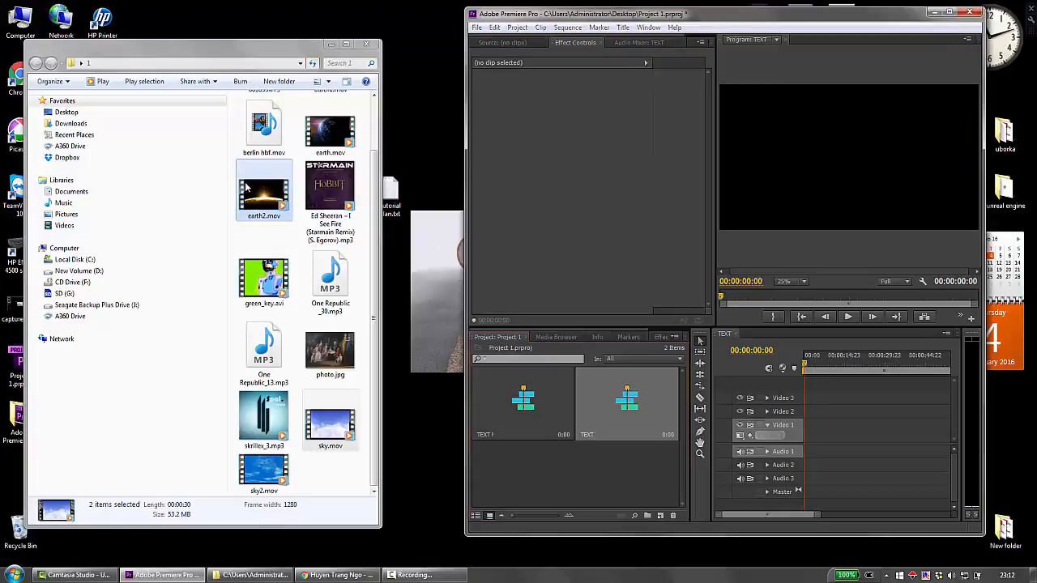
{"action": "left_click", "coordinate": [247, 188]}
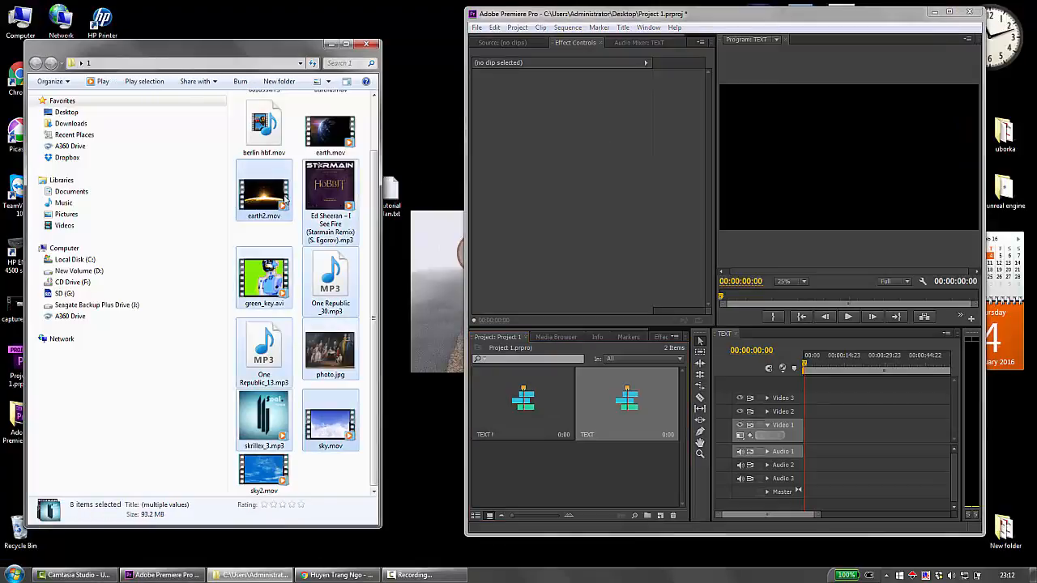
{"action": "left_click", "coordinate": [331, 429]}
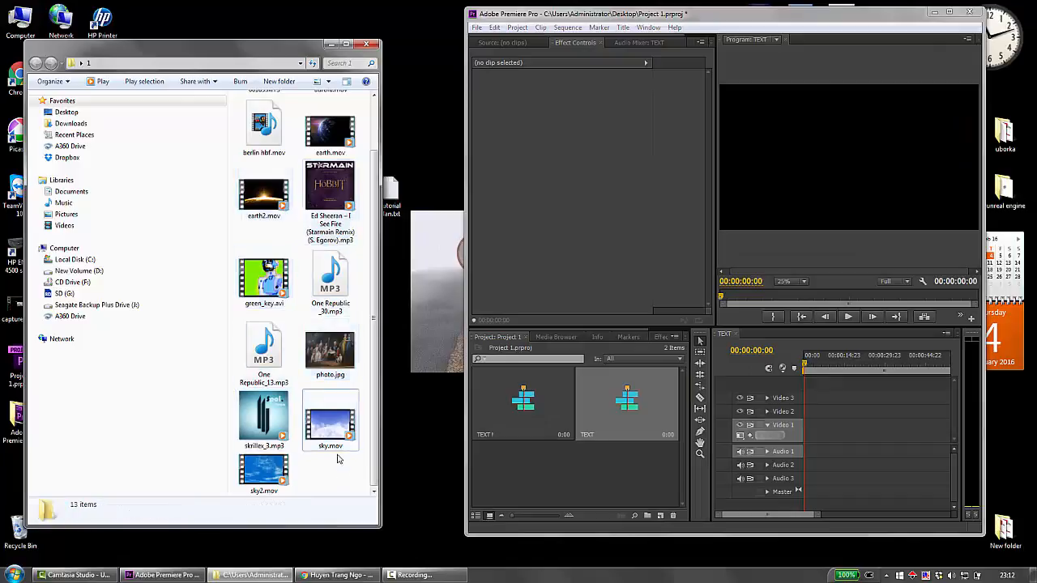
{"action": "left_click", "coordinate": [267, 207], "text": "ctrl"}
{"action": "left_click_drag", "start_coordinate": [267, 207], "coordinate": [525, 501]}
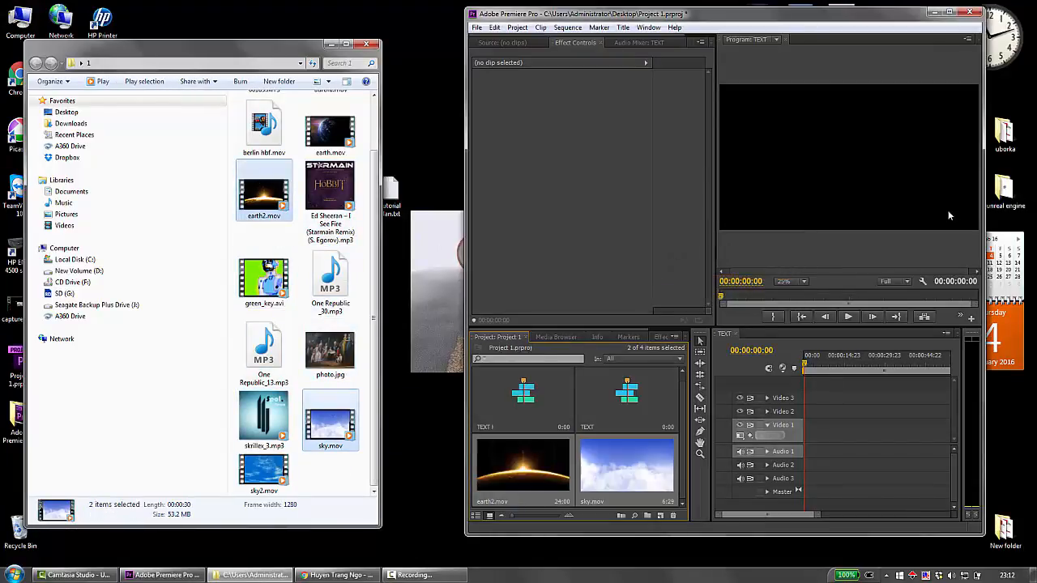
{"action": "left_click", "coordinate": [949, 11]}
{"action": "left_click", "coordinate": [367, 478]}
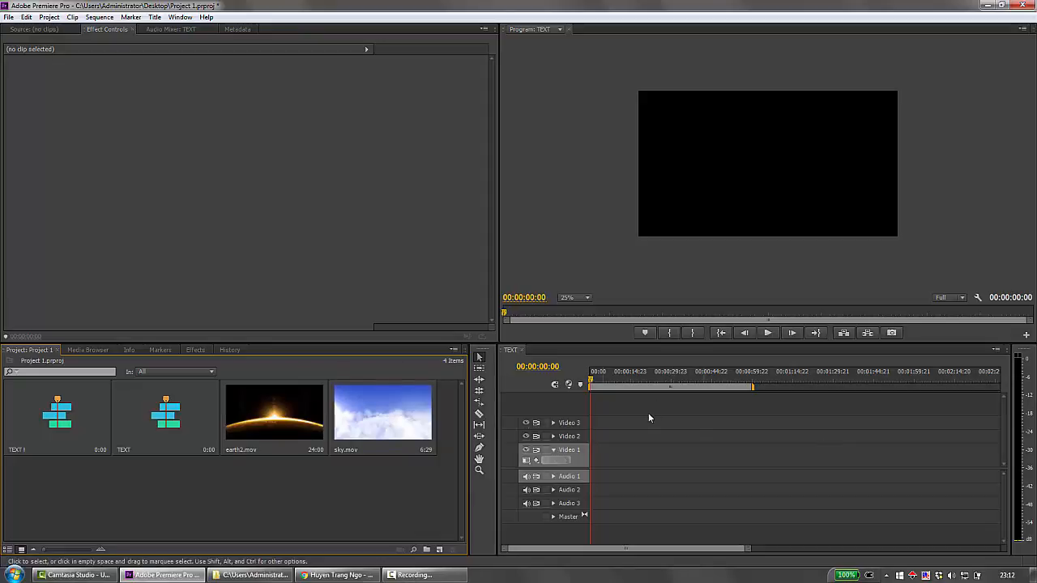
Place earth2.mov on Video 1, keeping the existing sequence settings, and sky.mov above it on Video 2, both at the sequence start.
{"action": "double_click", "coordinate": [267, 421]}
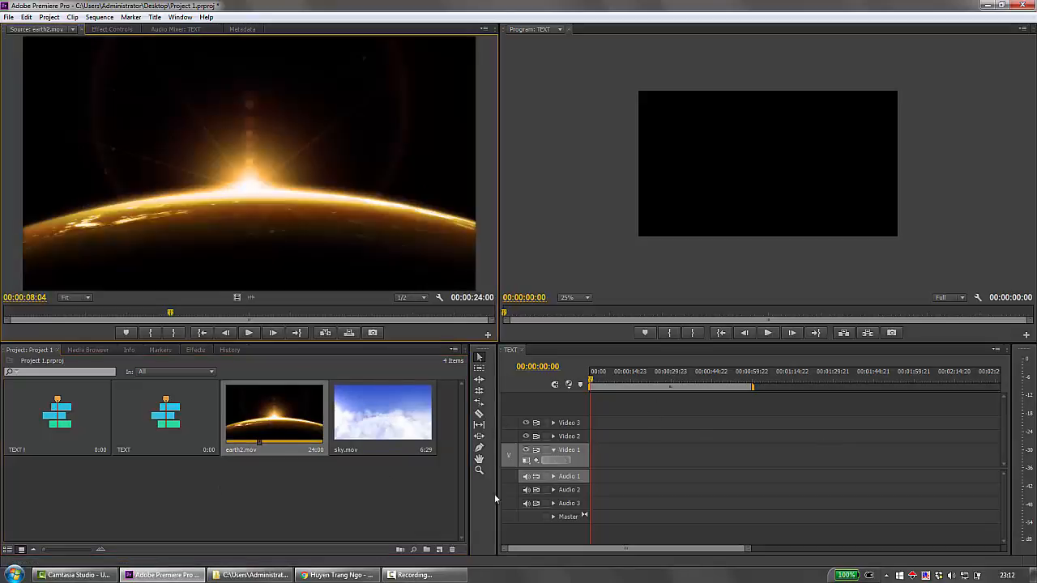
{"action": "left_click_drag", "start_coordinate": [345, 413], "coordinate": [624, 454]}
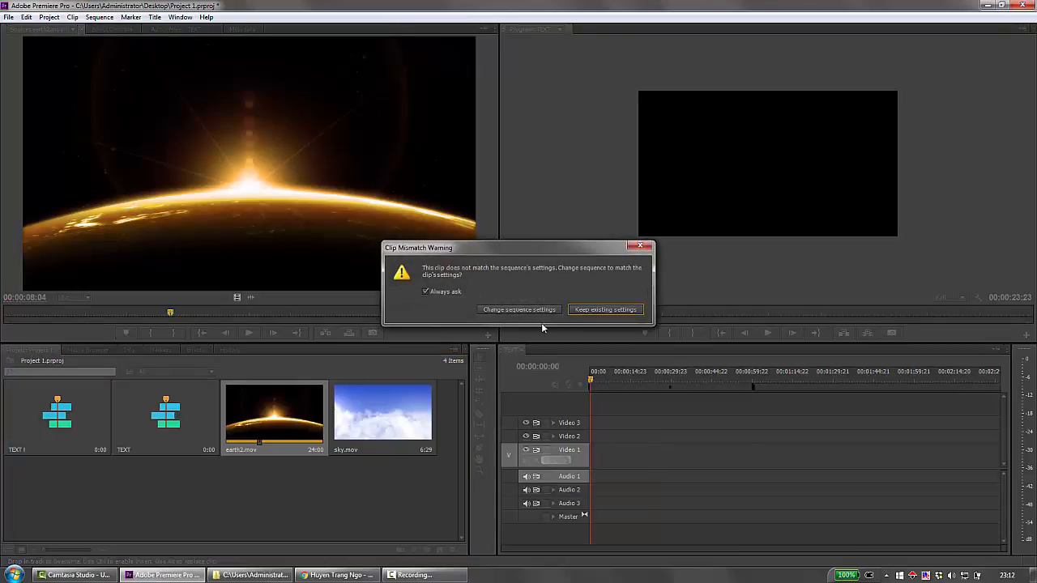
{"action": "left_click", "coordinate": [595, 309]}
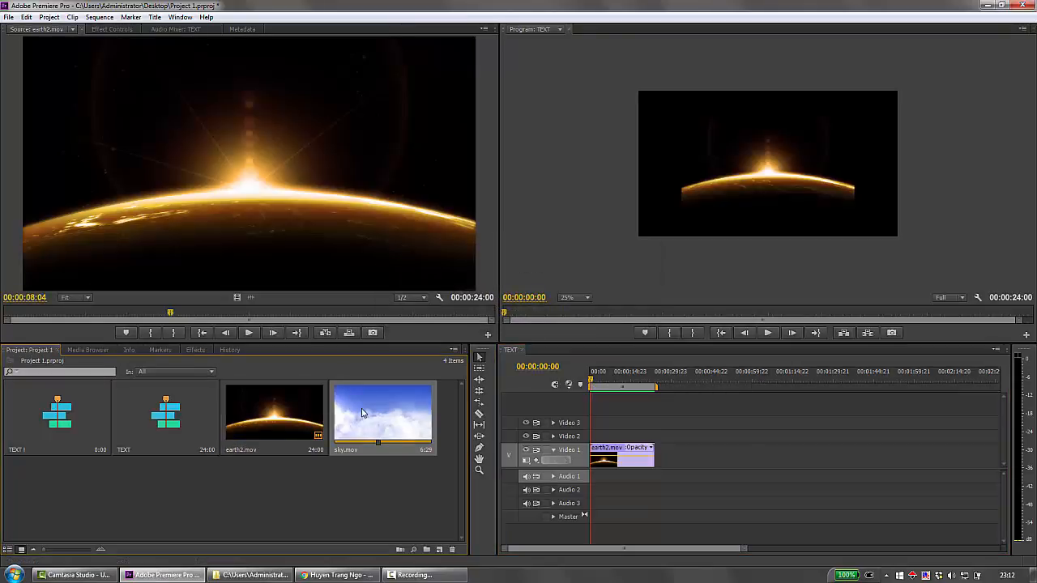
{"action": "left_click_drag", "start_coordinate": [386, 418], "coordinate": [600, 439]}
{"action": "left_click", "coordinate": [635, 455]}
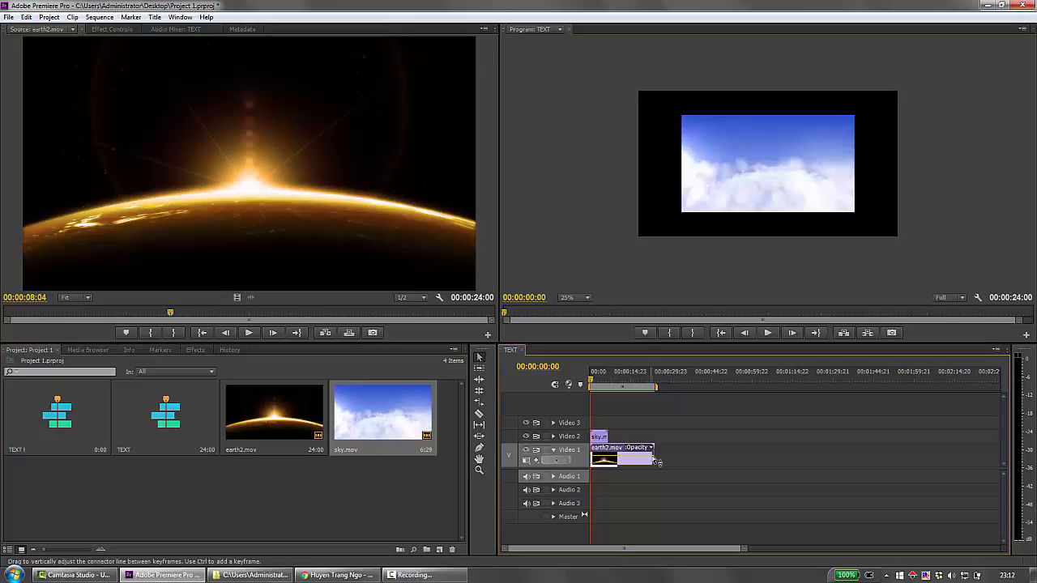
Split the earth2.mov clip on Video 1 near 00:00:07:00, around the end of the sky clip, and delete its second part.
{"action": "mouse_move", "coordinate": [657, 456]}
{"action": "left_mouse_down"}
{"action": "mouse_move", "coordinate": [602, 456]}
{"action": "mouse_move", "coordinate": [653, 451]}
{"action": "left_mouse_up"}
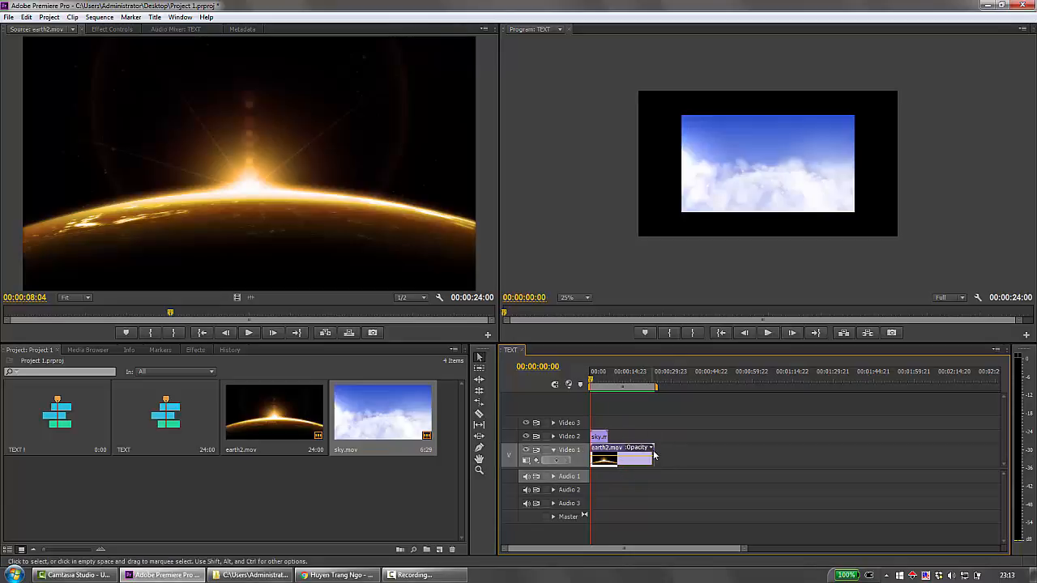
{"action": "mouse_move", "coordinate": [650, 454]}
{"action": "left_mouse_down"}
{"action": "mouse_move", "coordinate": [606, 448]}
{"action": "mouse_move", "coordinate": [656, 449]}
{"action": "left_mouse_up"}
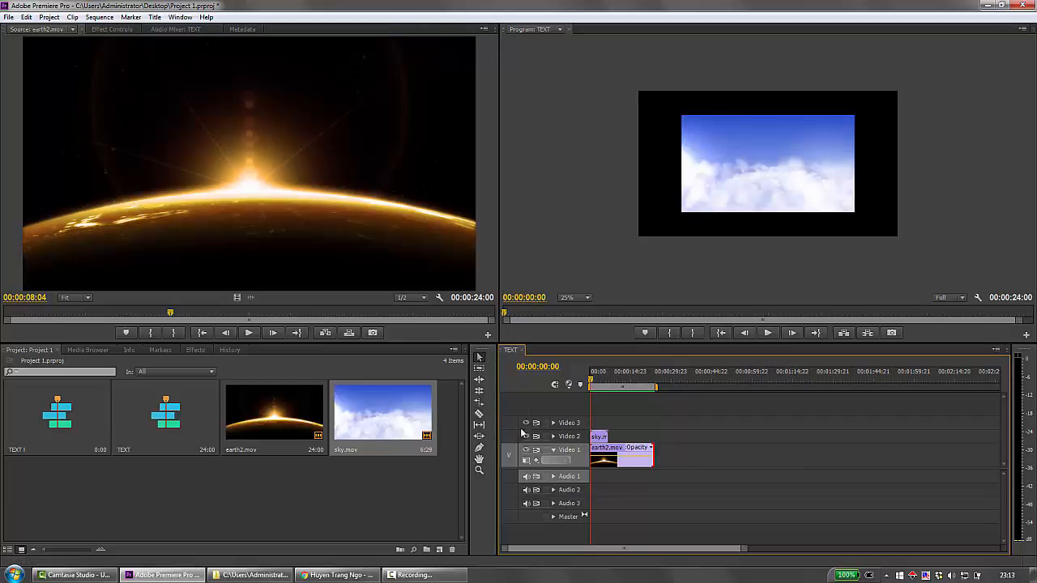
{"action": "left_click", "coordinate": [478, 413]}
{"action": "left_click_drag", "start_coordinate": [592, 381], "coordinate": [612, 384]}
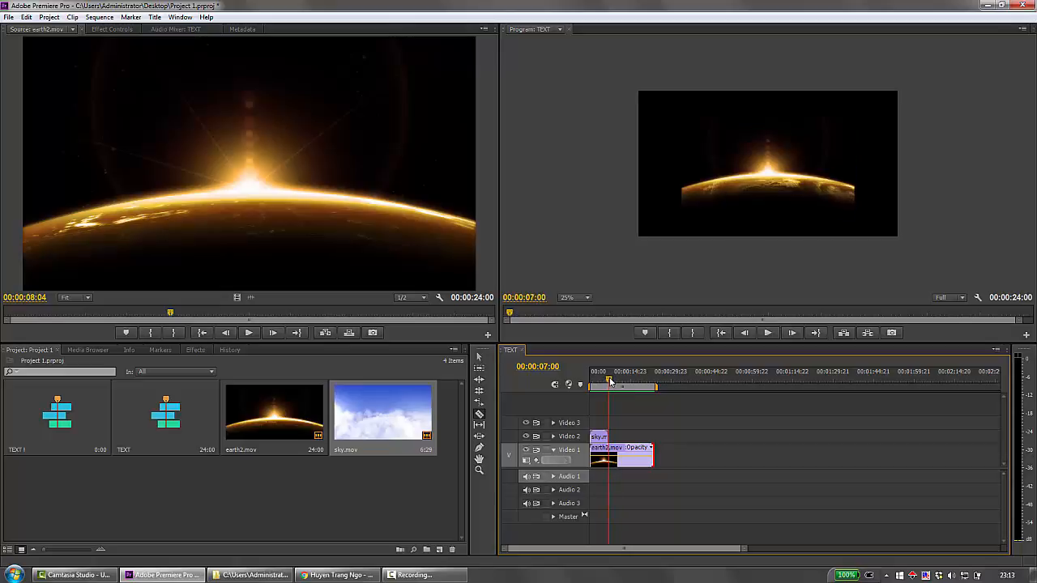
{"action": "left_click", "coordinate": [609, 455]}
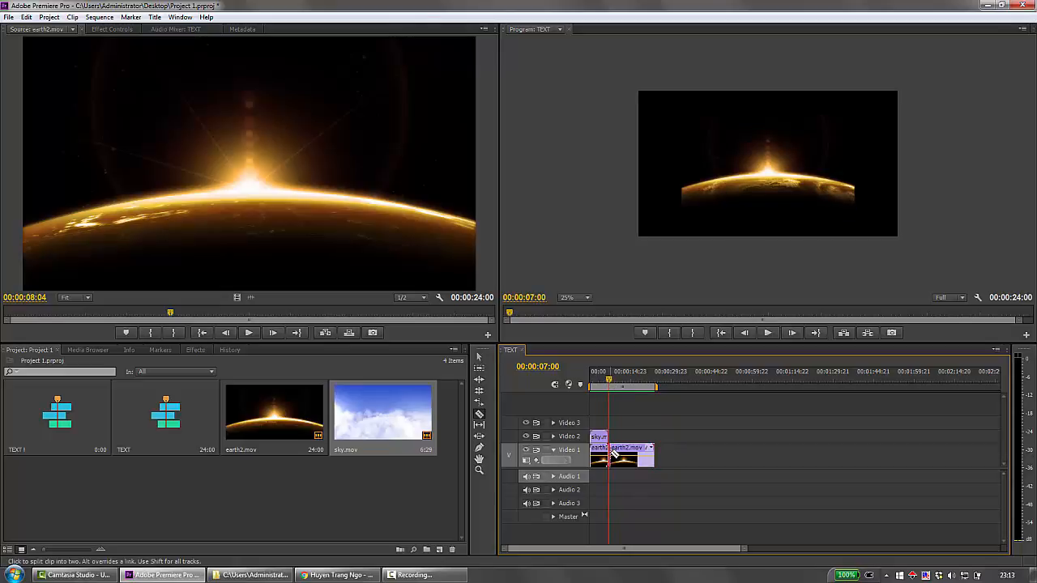
{"action": "left_click", "coordinate": [479, 357]}
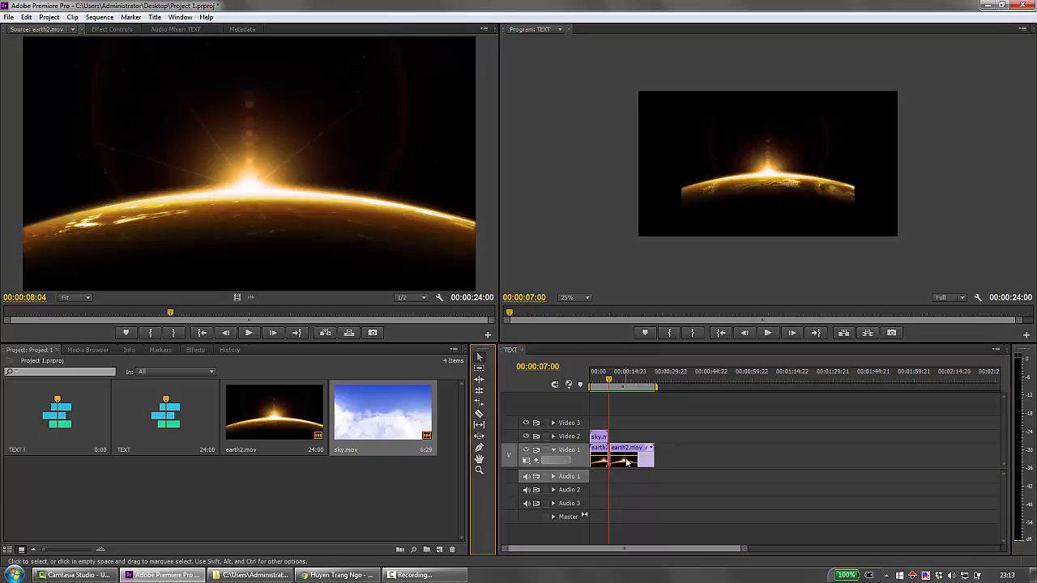
{"action": "left_click_drag", "start_coordinate": [627, 459], "coordinate": [786, 461]}
{"action": "key", "text": "Delete"}
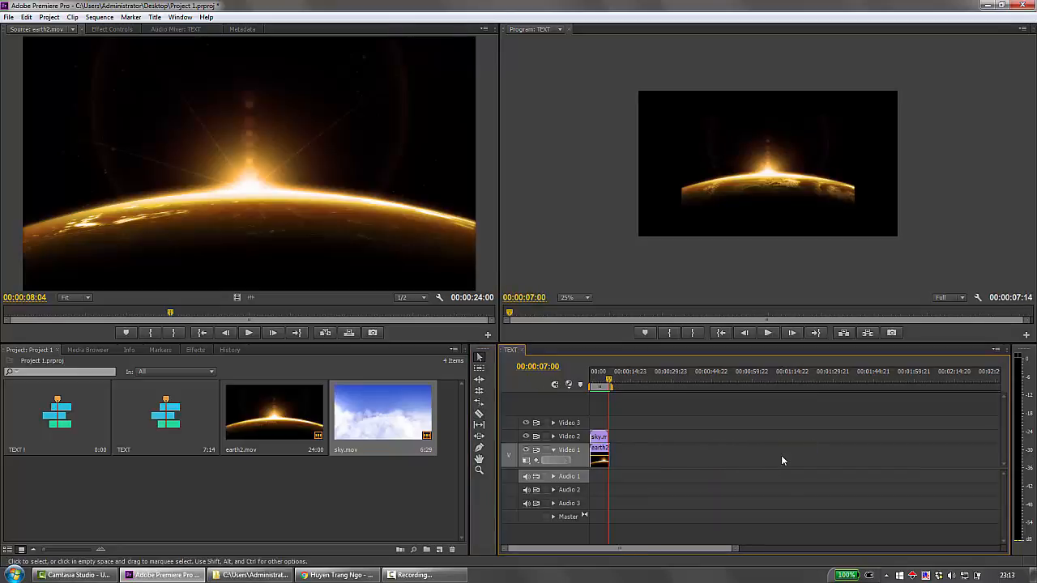
Trim the end of the earth2.mov clip to about 00:00:07:02, in line with the end of the sky clip.
{"action": "key", "text": "Home"}
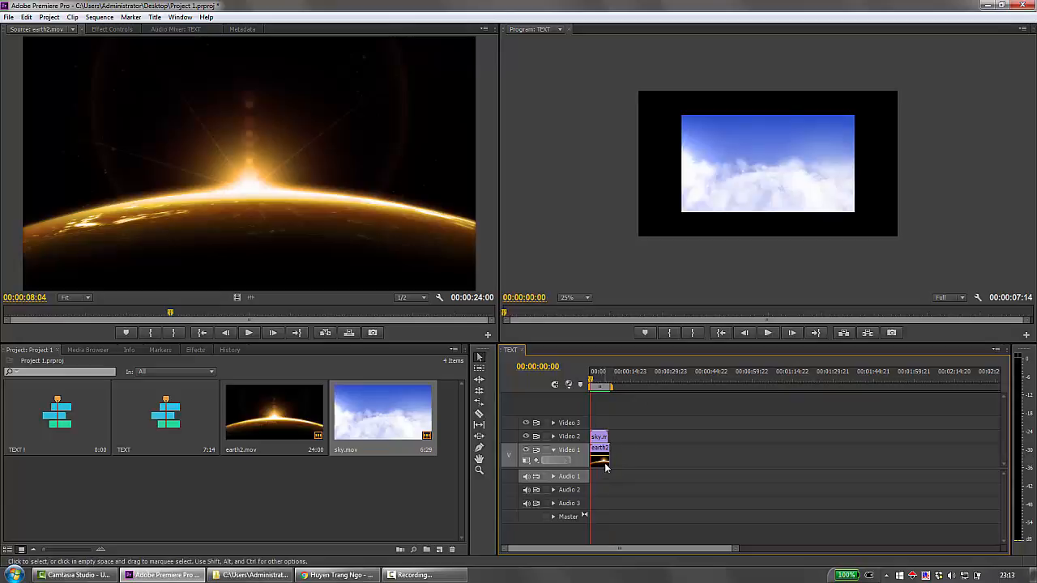
{"action": "scroll", "coordinate": [604, 450], "scroll_direction": "up", "scroll_amount": 1}
{"action": "scroll", "coordinate": [604, 451], "scroll_direction": "up", "scroll_amount": 3}
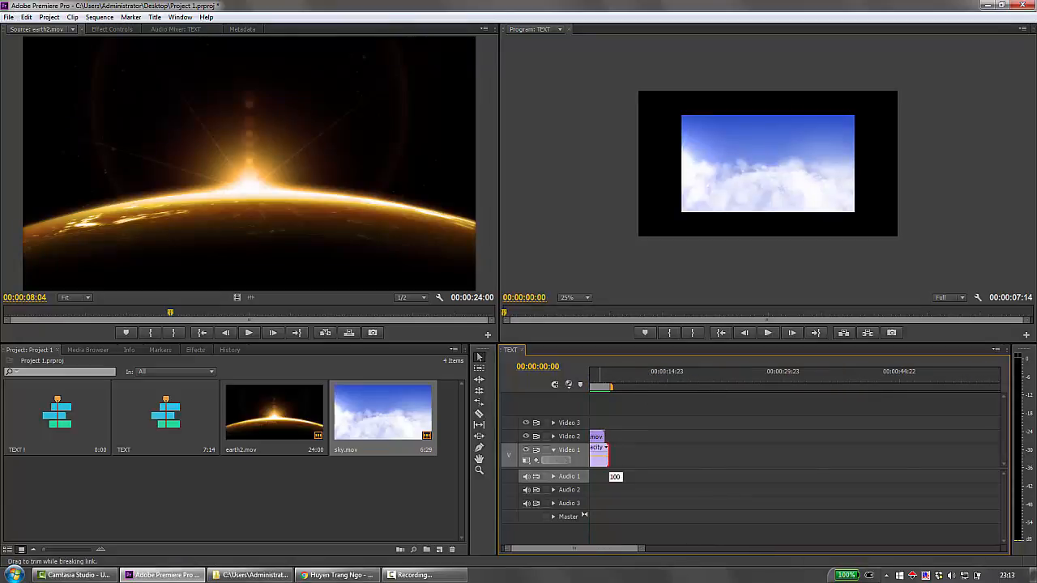
{"action": "left_click_drag", "start_coordinate": [605, 447], "coordinate": [600, 449]}
{"action": "scroll", "coordinate": [662, 430], "scroll_direction": "down", "scroll_amount": 3}
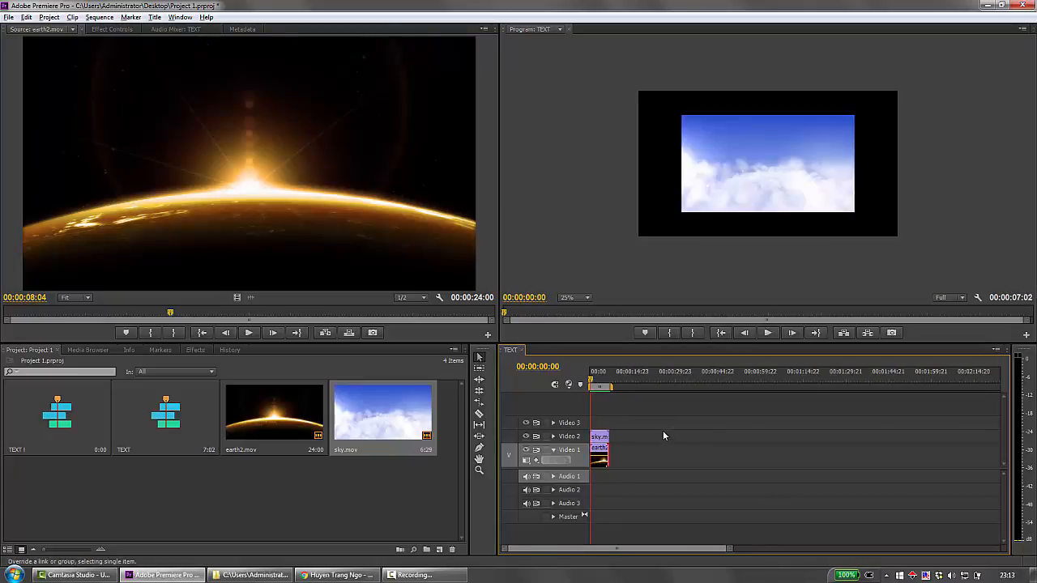
{"action": "scroll", "coordinate": [657, 438], "scroll_direction": "down", "scroll_amount": 1}
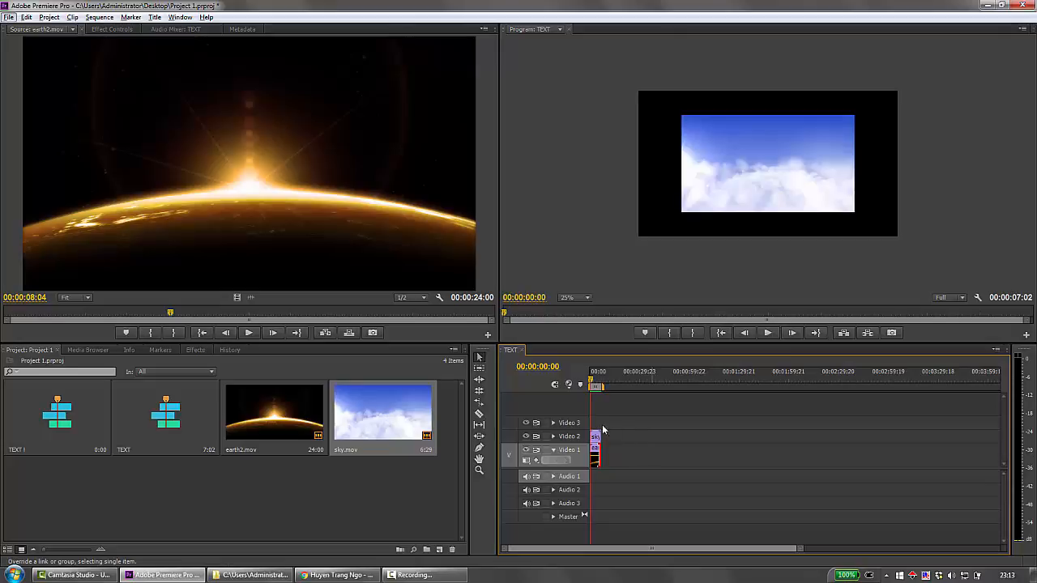
Create a new title named Text 1 with the default 1440 x 1080 video settings.
{"action": "left_click", "coordinate": [358, 483]}
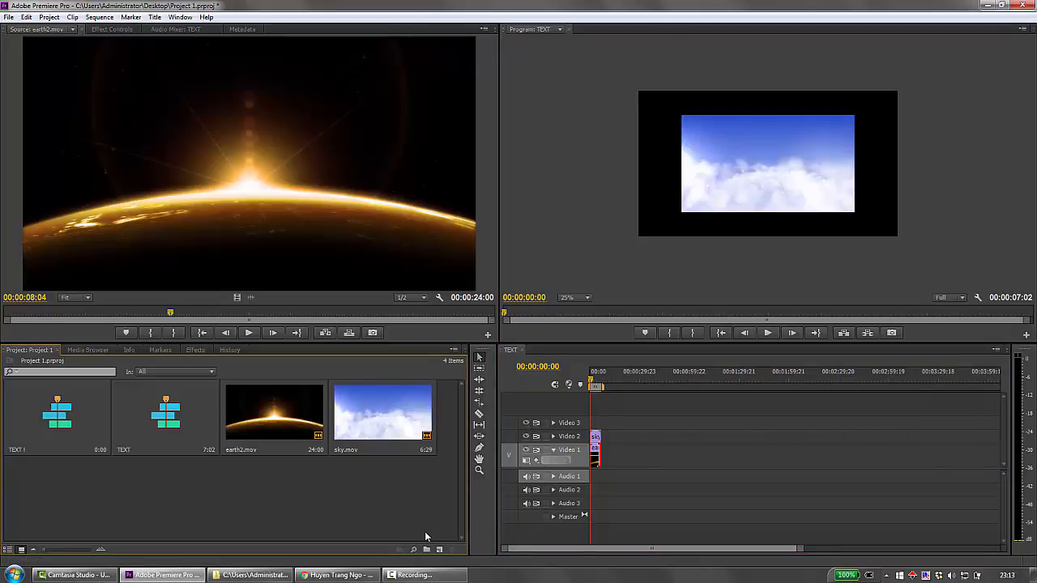
{"action": "left_click", "coordinate": [438, 550]}
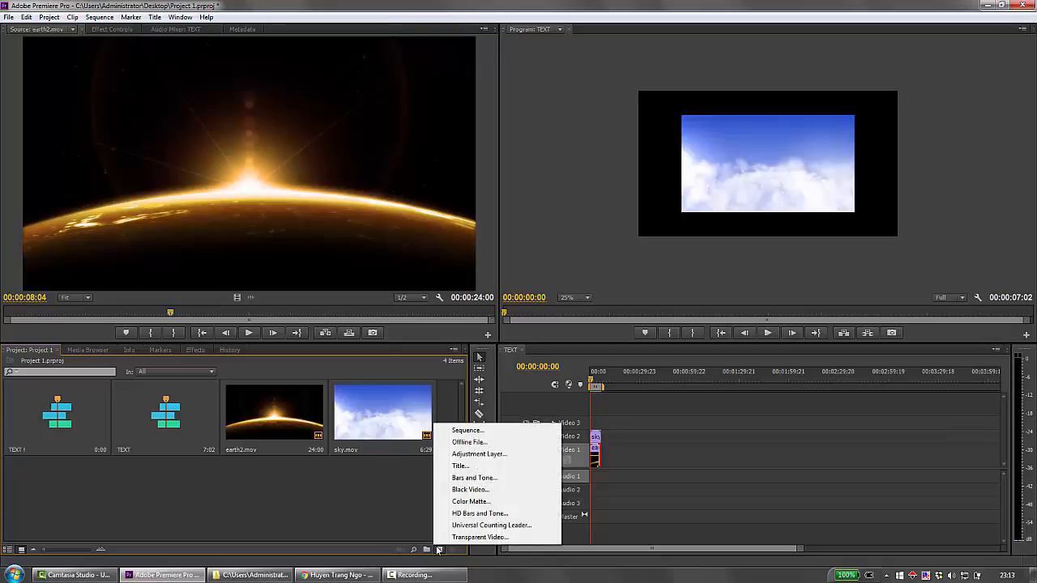
{"action": "left_click", "coordinate": [459, 465]}
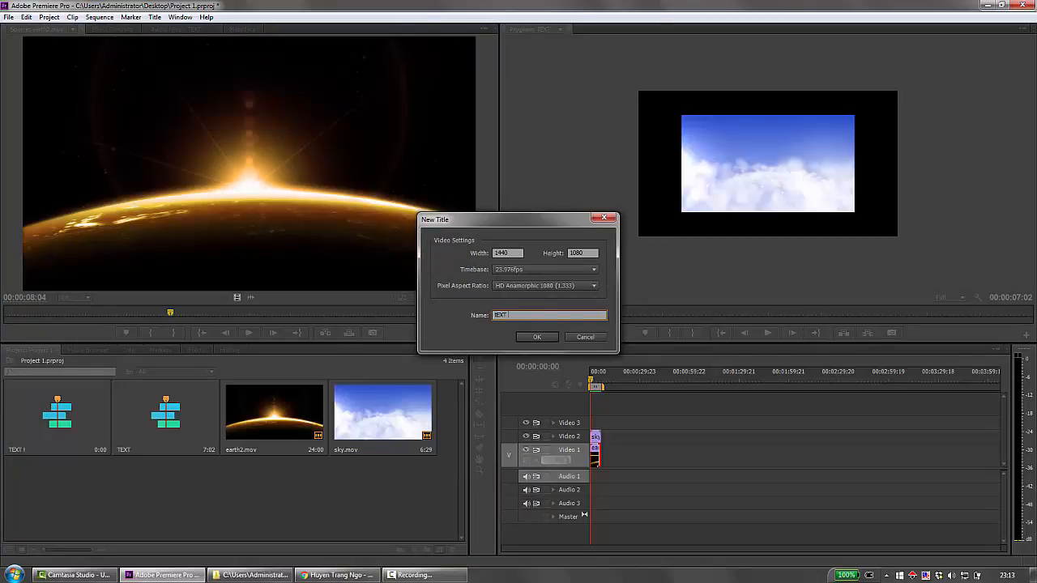
{"action": "key", "text": "BackSpace"}
{"action": "type", "text": "Text 1"}
{"action": "key", "text": "Return"}
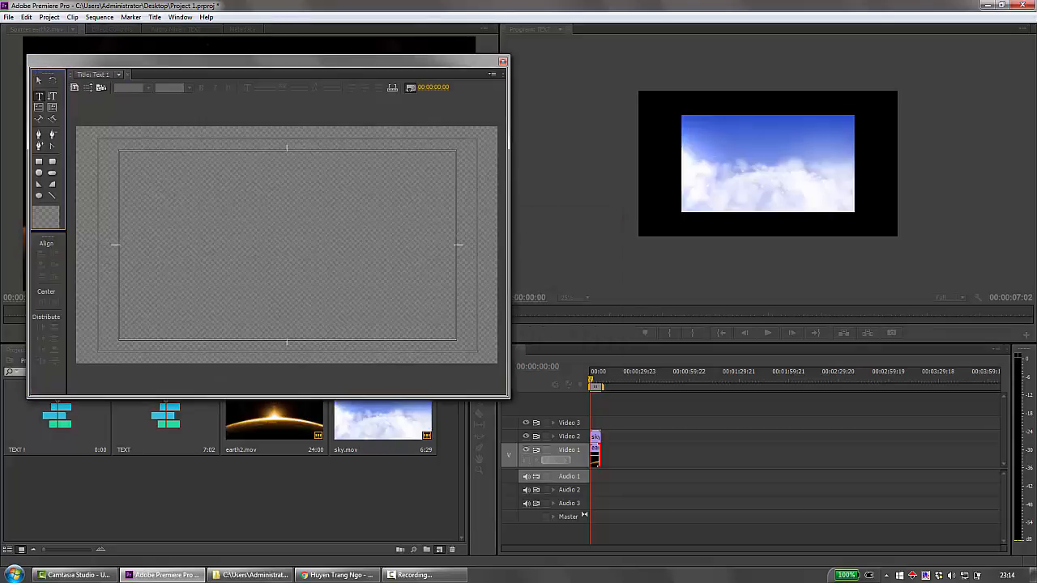
Draw a rectangle about 1921 wide and 1147 high in the title, covering the whole frame.
{"action": "left_click_drag", "start_coordinate": [330, 75], "coordinate": [790, 102]}
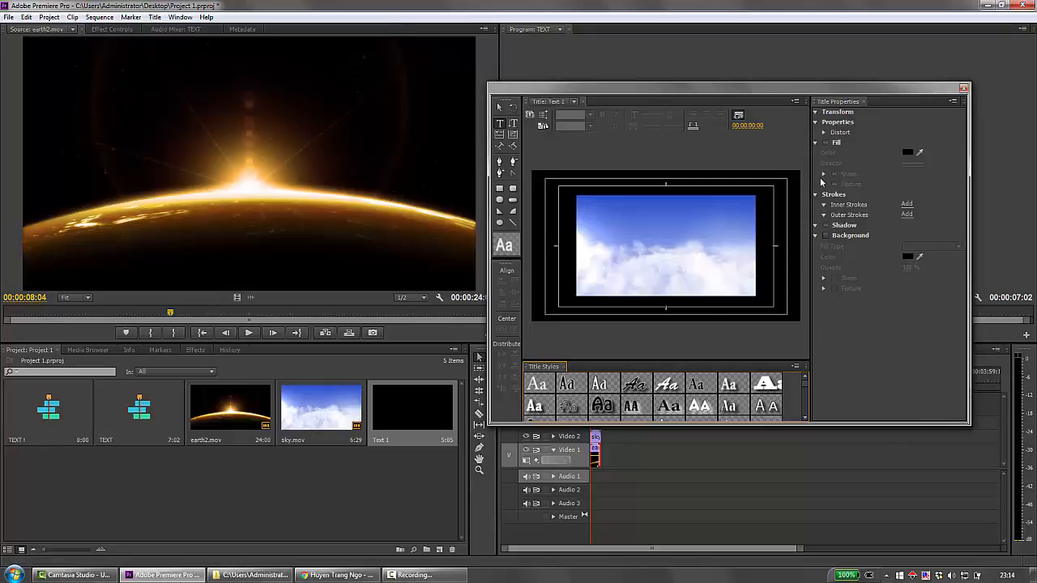
{"action": "left_click_drag", "start_coordinate": [810, 92], "coordinate": [571, 86]}
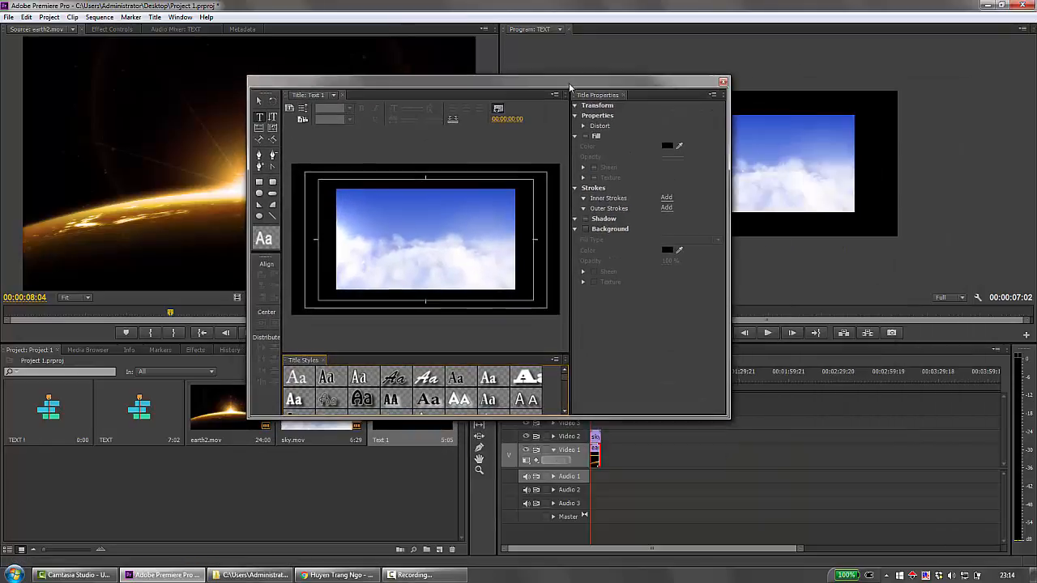
{"action": "left_click", "coordinate": [259, 182]}
{"action": "left_click_drag", "start_coordinate": [292, 160], "coordinate": [560, 320]}
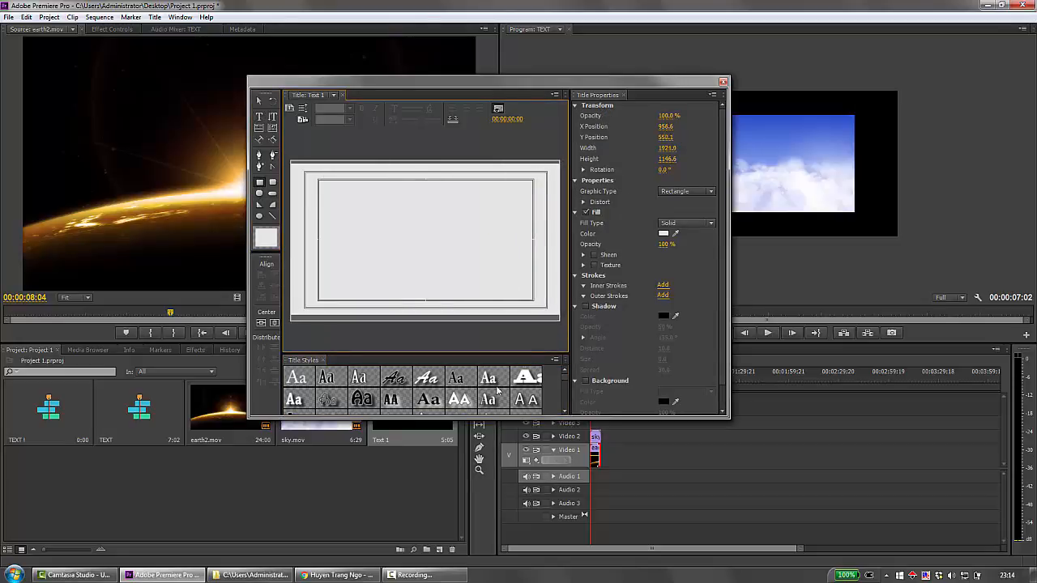
Set the rectangle's fill colour to pure white (FFFFFF).
{"action": "left_click", "coordinate": [663, 234]}
{"action": "left_click", "coordinate": [663, 233]}
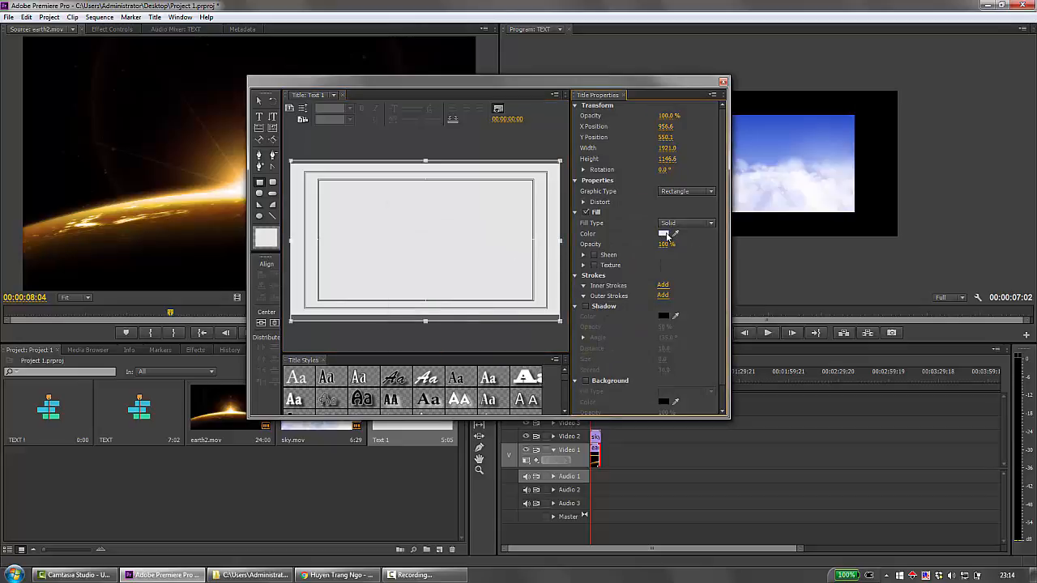
{"action": "left_click_drag", "start_coordinate": [465, 329], "coordinate": [298, 460]}
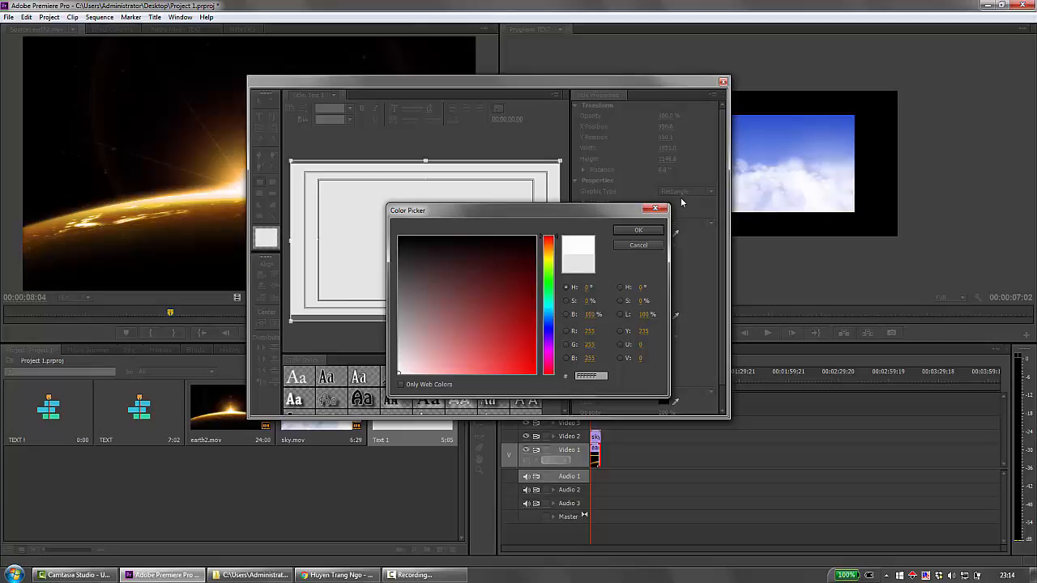
{"action": "left_click", "coordinate": [638, 230]}
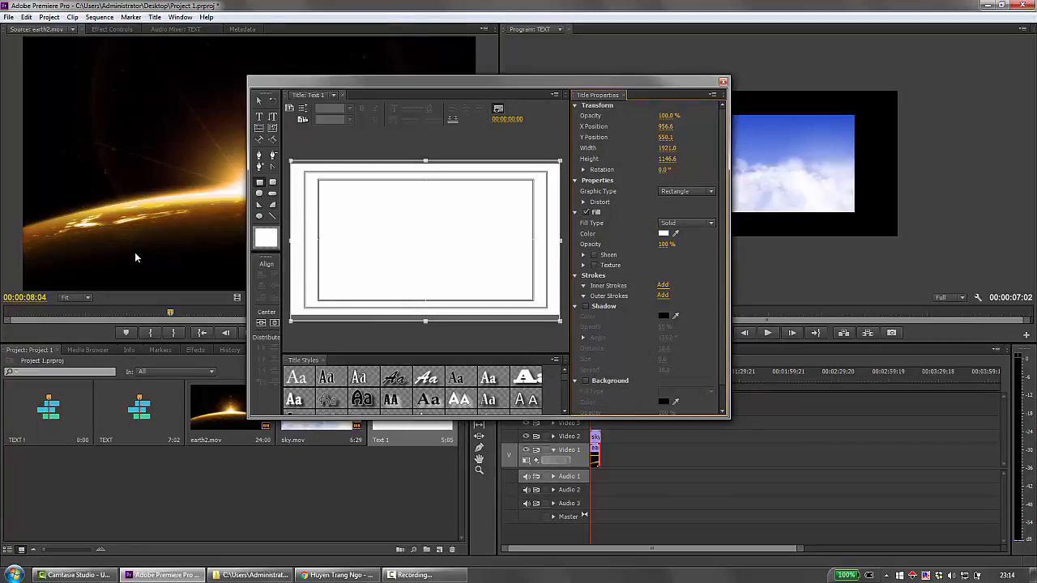
Add the word "text" in the upper-left area of the white rectangle and set its fill colour to black (000000).
{"action": "left_click", "coordinate": [259, 116]}
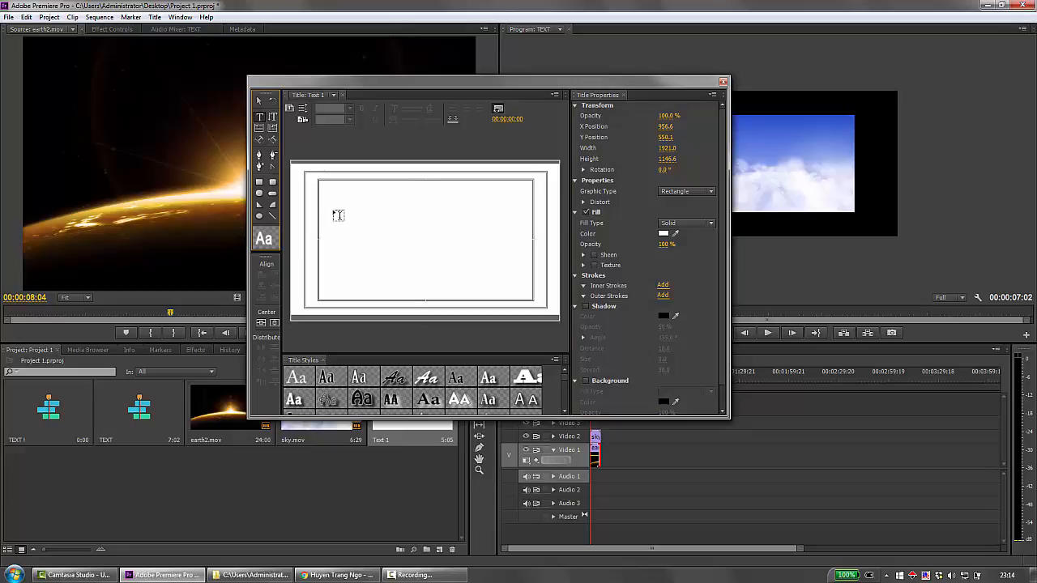
{"action": "left_click", "coordinate": [343, 216]}
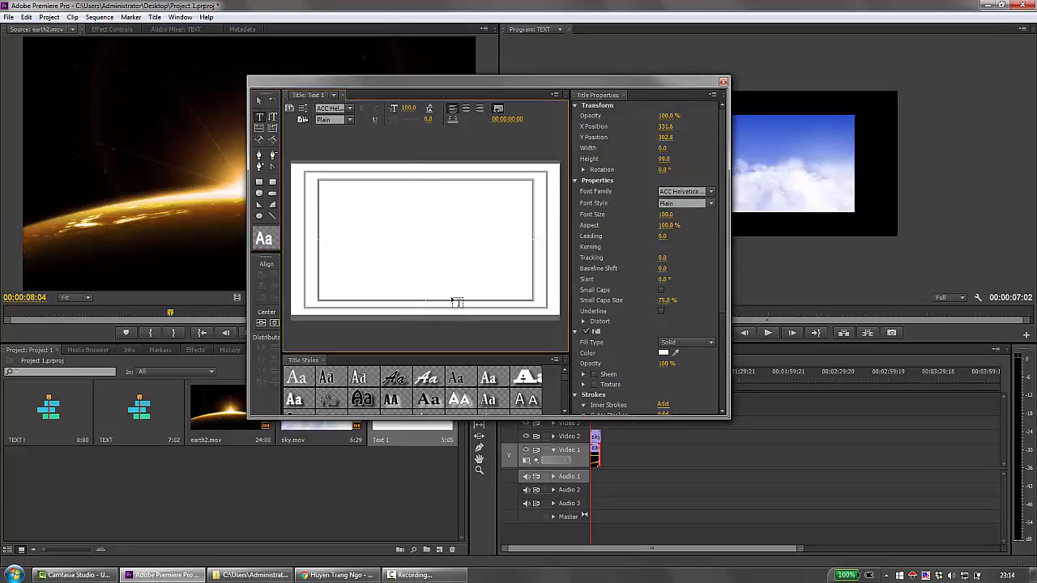
{"action": "type", "text": "TE"}
{"action": "left_click", "coordinate": [663, 353]}
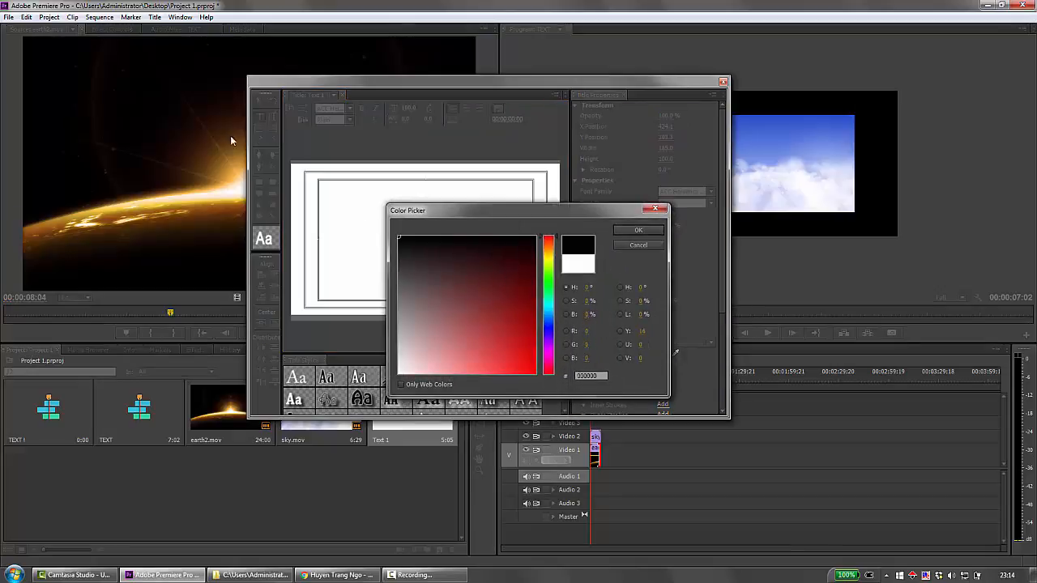
{"action": "left_click", "coordinate": [638, 230]}
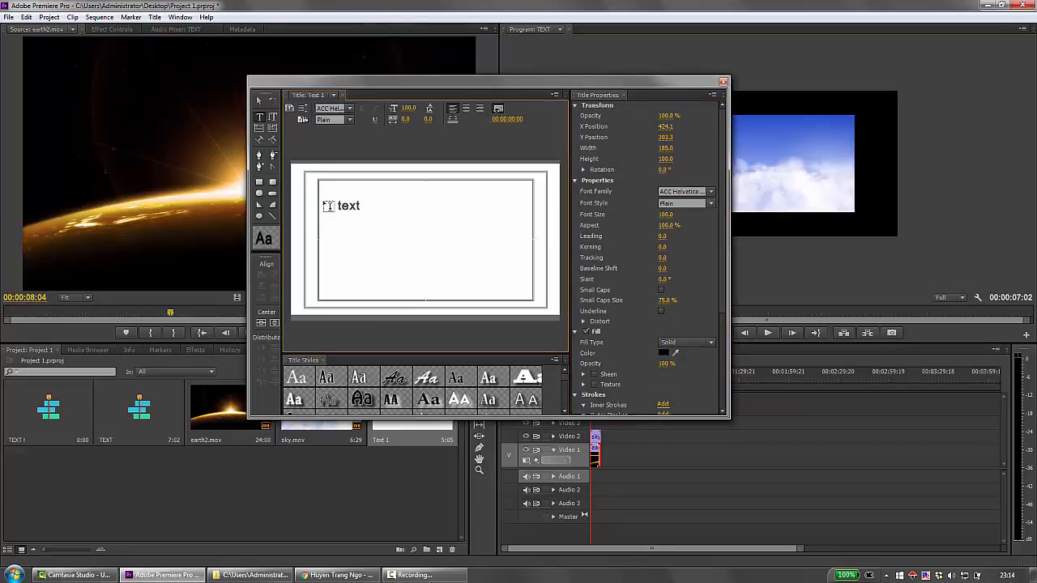
Replace the placeholder word in the title with "THE TITLE".
{"action": "type", "text": "tHE"}
{"action": "key", "text": "BackSpace"}
{"action": "type", "text": "THE TITLE"}
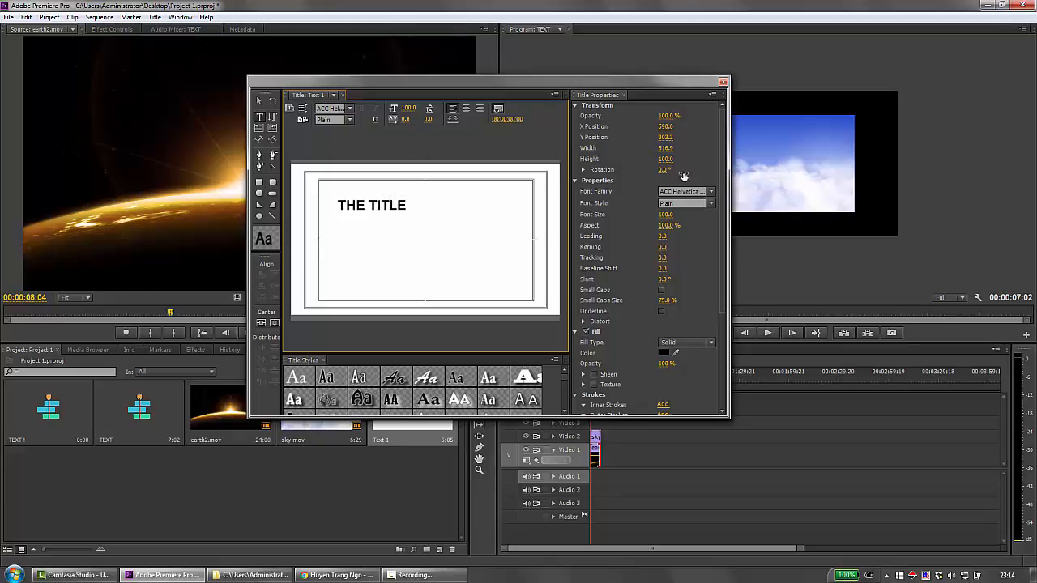
Try the Blackoak Std, Gill Sans Ultra Bold and Showcard Gothic fonts on the title text.
{"action": "left_click", "coordinate": [704, 191]}
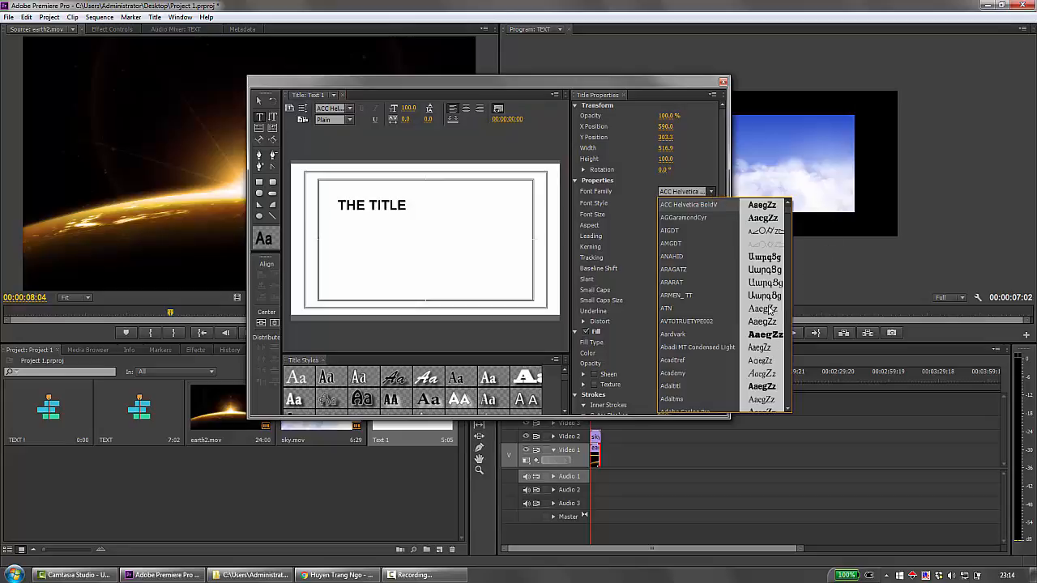
{"action": "scroll", "coordinate": [769, 310], "scroll_direction": "down", "scroll_amount": 10}
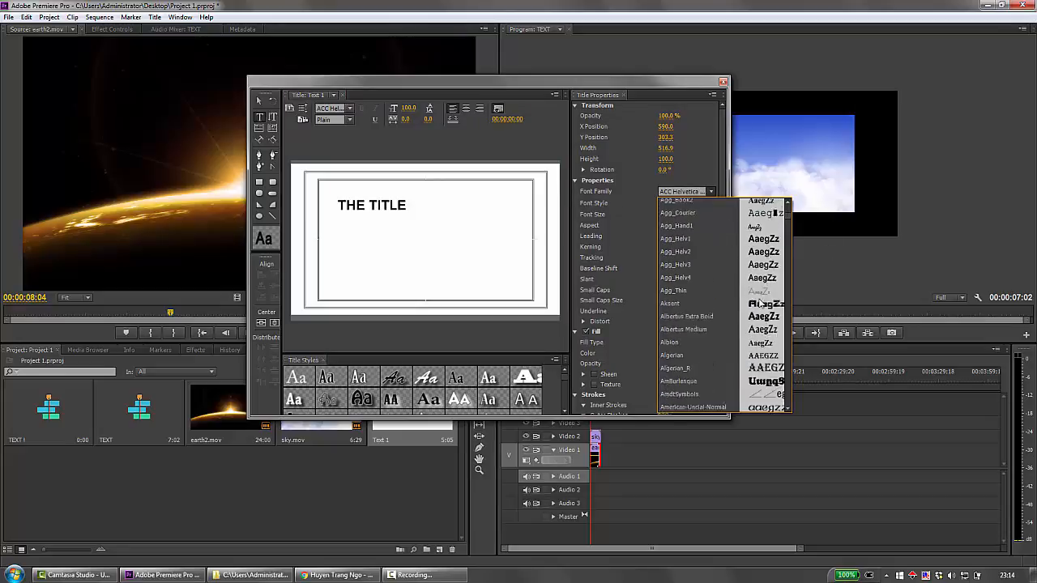
{"action": "scroll", "coordinate": [760, 302], "scroll_direction": "down", "scroll_amount": 12}
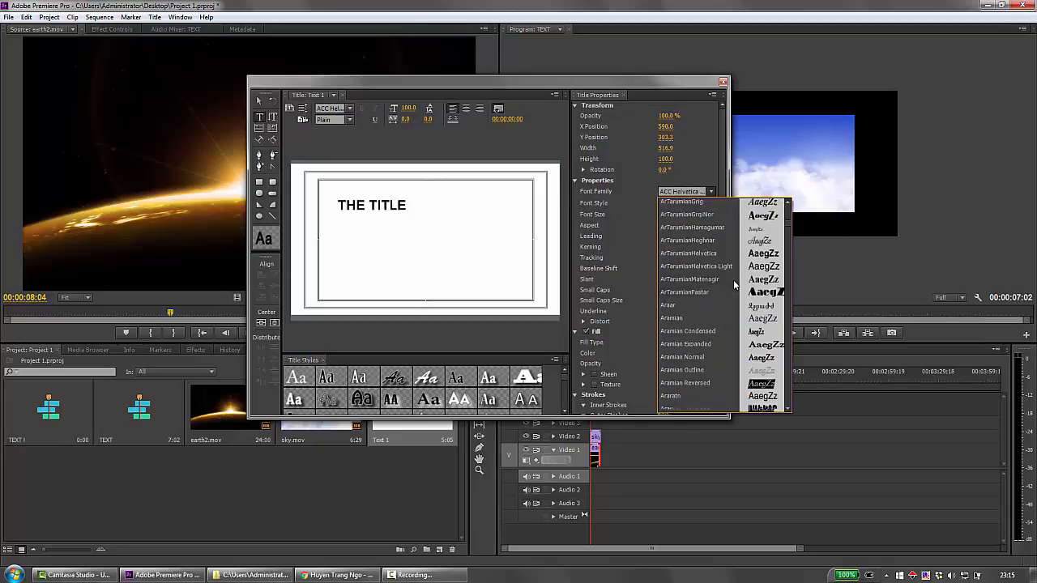
{"action": "scroll", "coordinate": [735, 281], "scroll_direction": "down", "scroll_amount": 5}
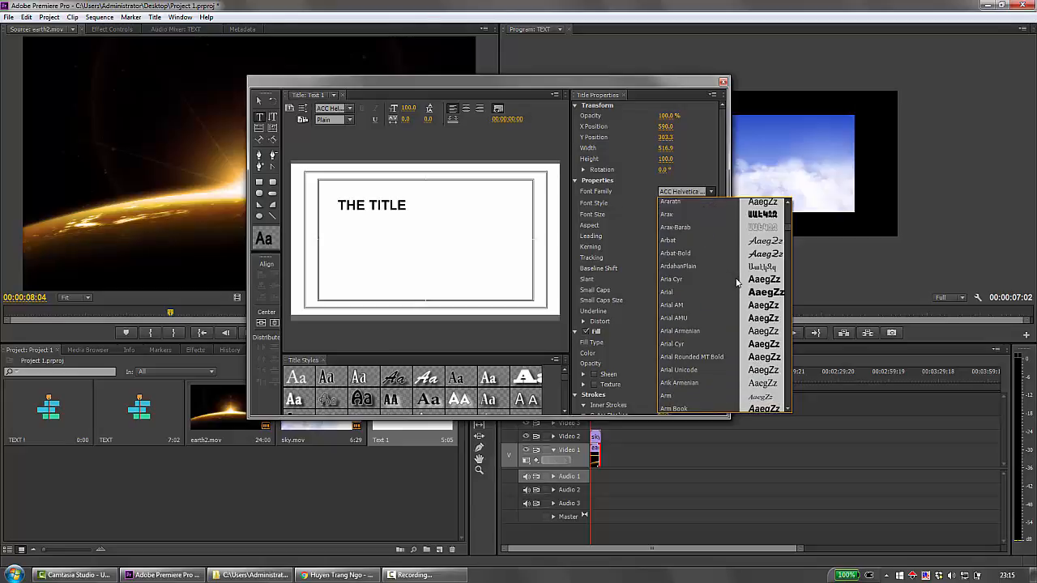
{"action": "scroll", "coordinate": [737, 282], "scroll_direction": "down", "scroll_amount": 8}
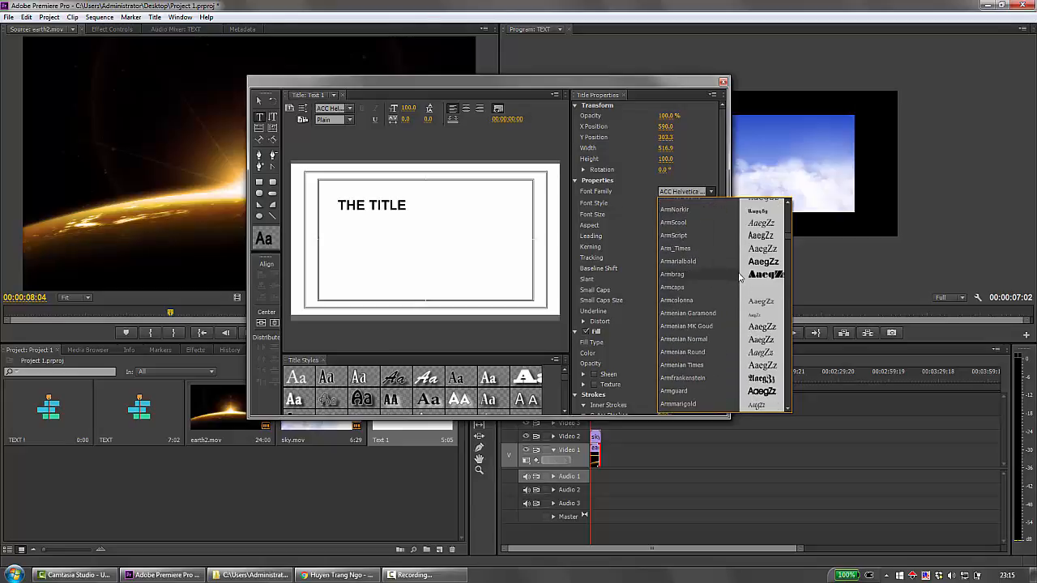
{"action": "scroll", "coordinate": [739, 277], "scroll_direction": "down", "scroll_amount": 12}
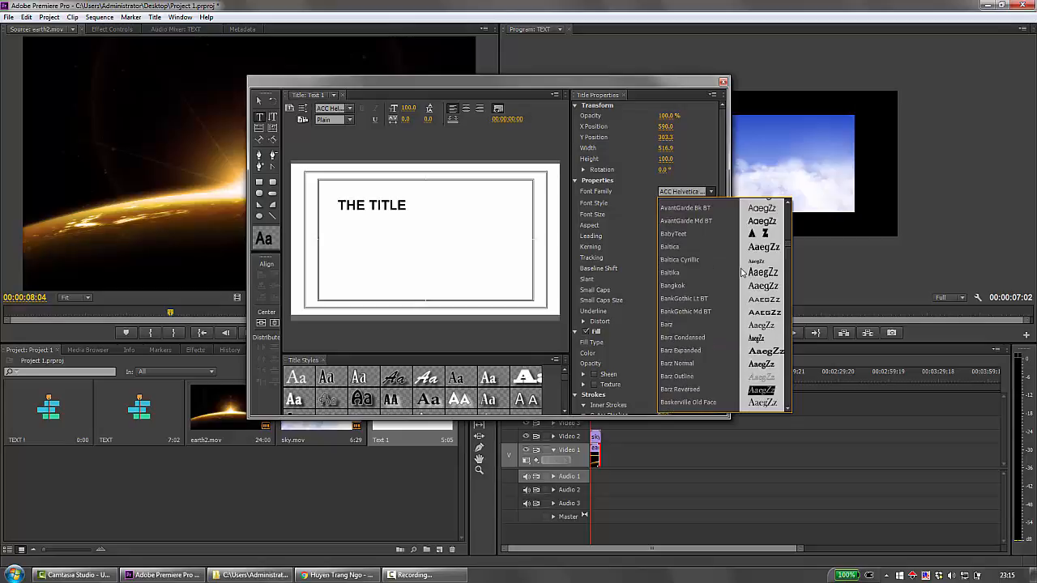
{"action": "scroll", "coordinate": [741, 274], "scroll_direction": "down", "scroll_amount": 8}
{"action": "scroll", "coordinate": [742, 274], "scroll_direction": "up", "scroll_amount": 1}
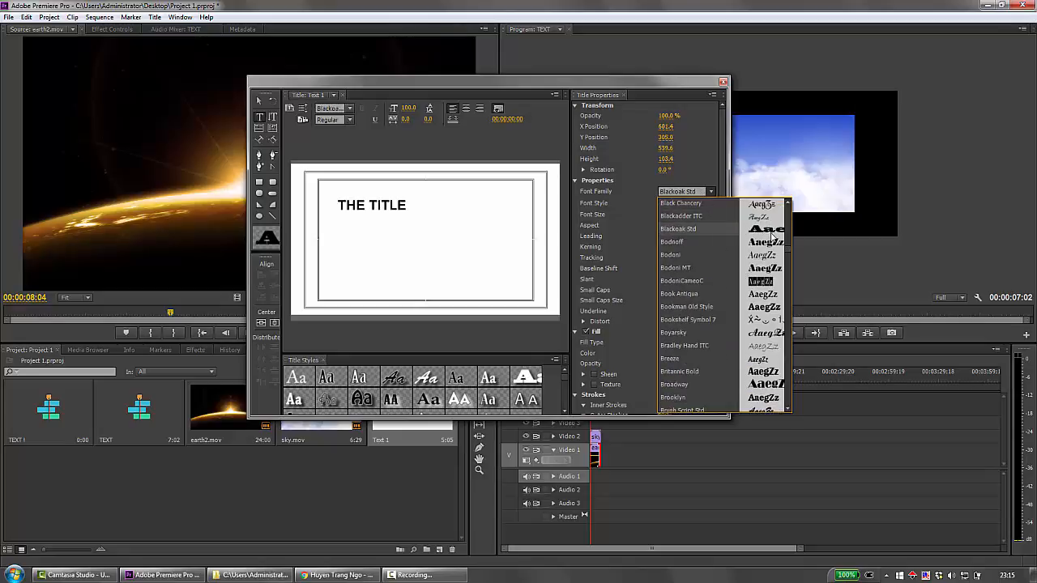
{"action": "left_click_drag", "start_coordinate": [788, 256], "coordinate": [783, 299]}
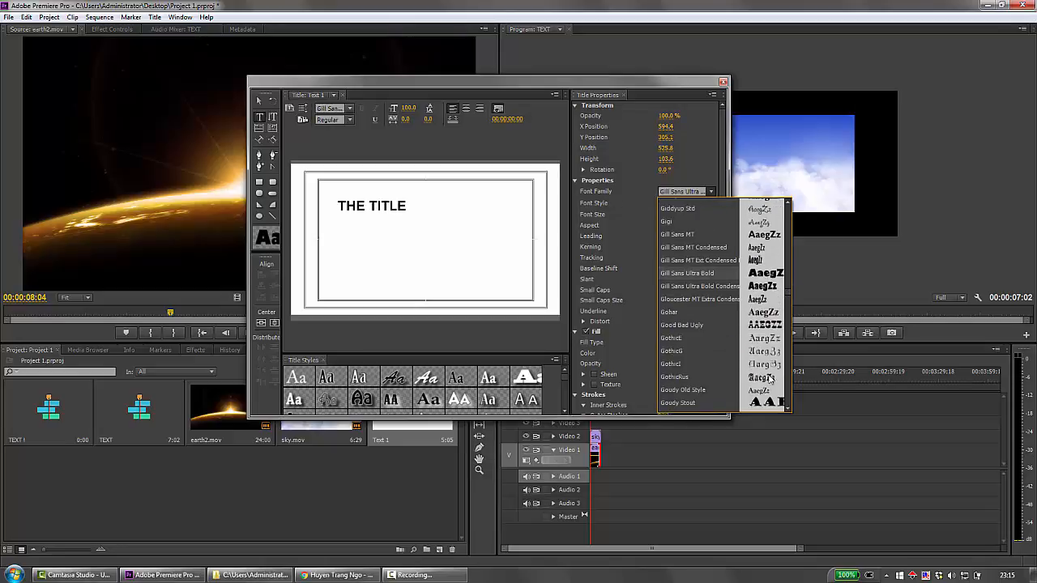
{"action": "left_click_drag", "start_coordinate": [784, 296], "coordinate": [787, 350]}
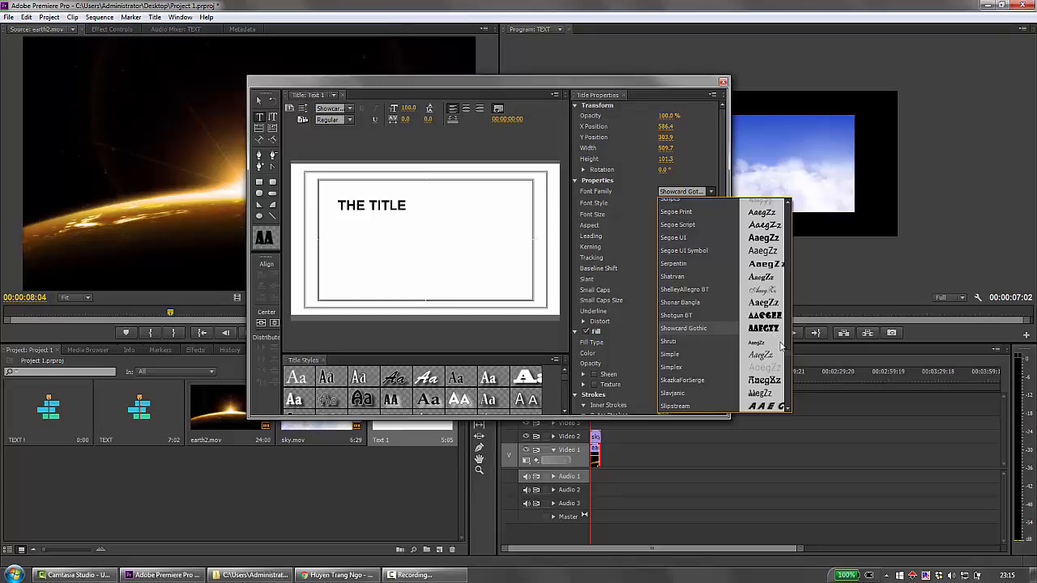
{"action": "left_click", "coordinate": [407, 206]}
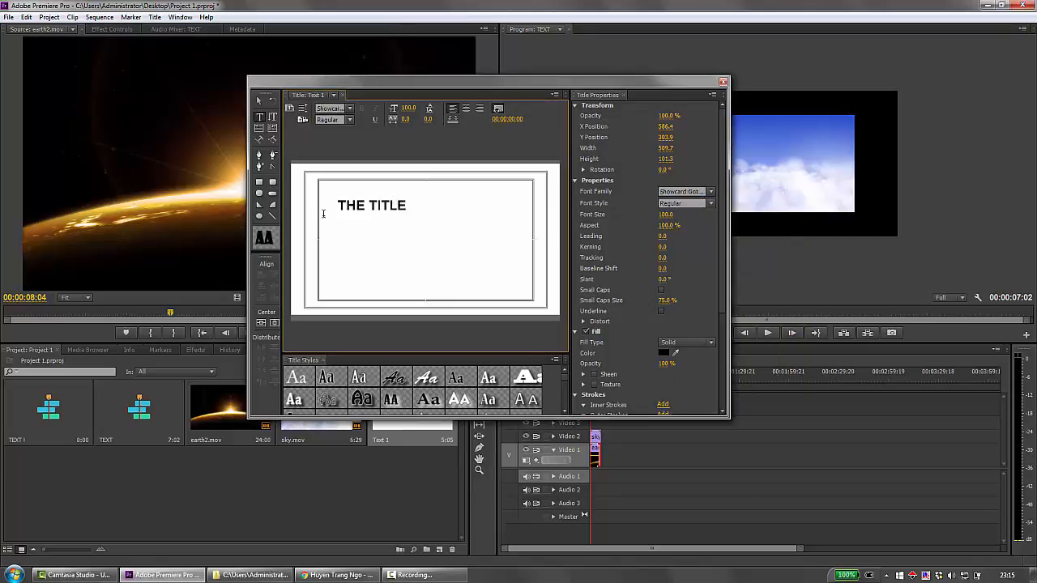
Try switching the title text's font family back to Gill Sans Ultra Bold.
{"action": "left_click", "coordinate": [710, 192]}
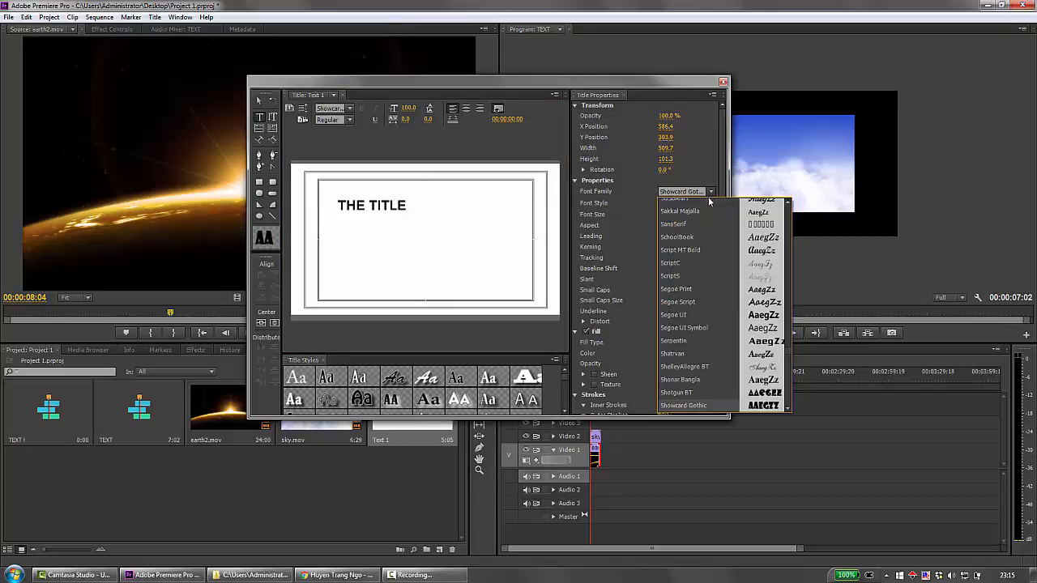
{"action": "left_click_drag", "start_coordinate": [786, 352], "coordinate": [785, 298]}
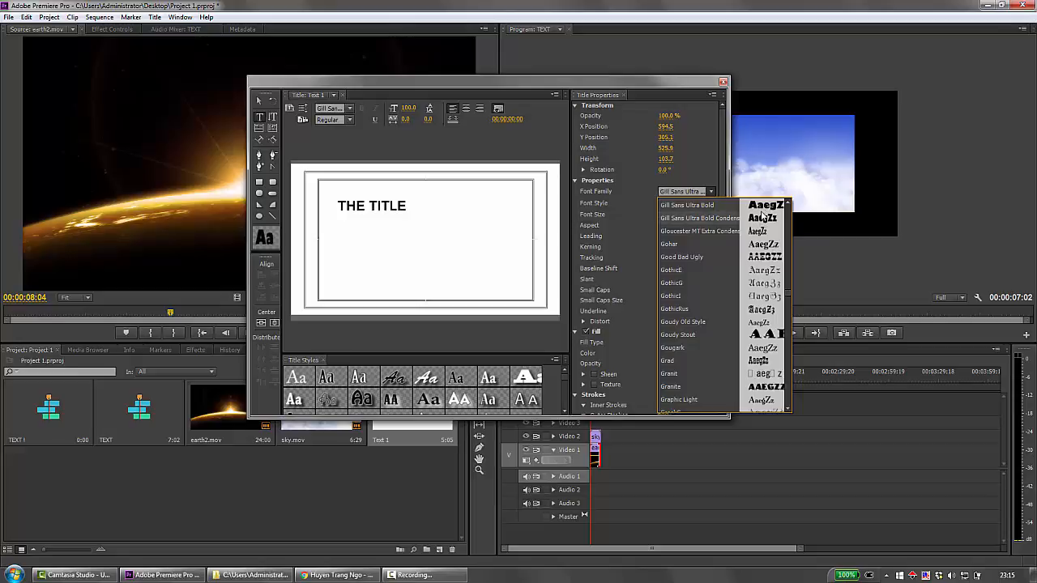
{"action": "left_click", "coordinate": [346, 203]}
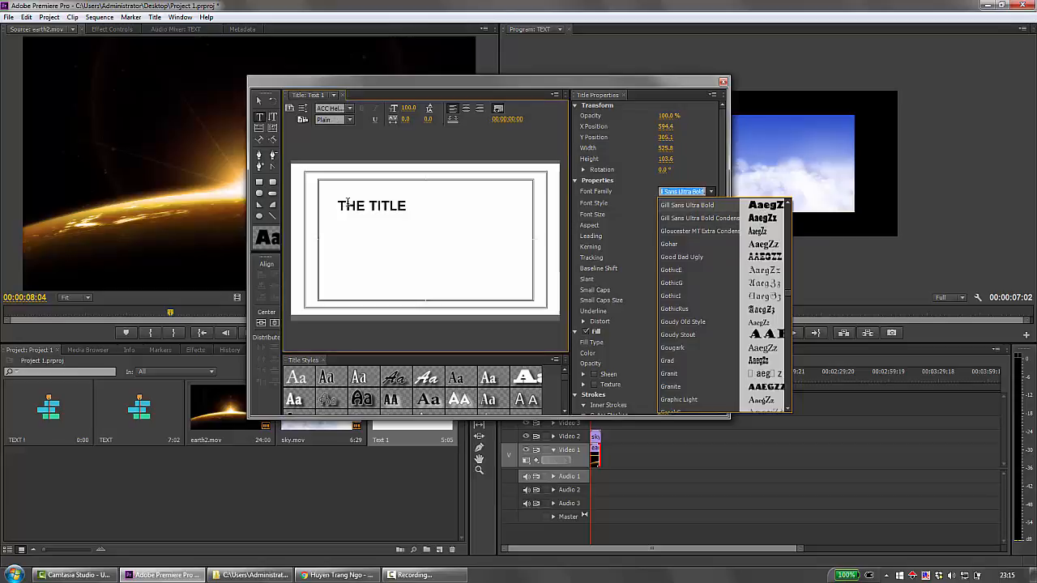
Set the THE TITLE text's font size to 161 and kerning to 38, centre it in the frame, and close the title.
{"action": "left_click_drag", "start_coordinate": [406, 203], "coordinate": [322, 204]}
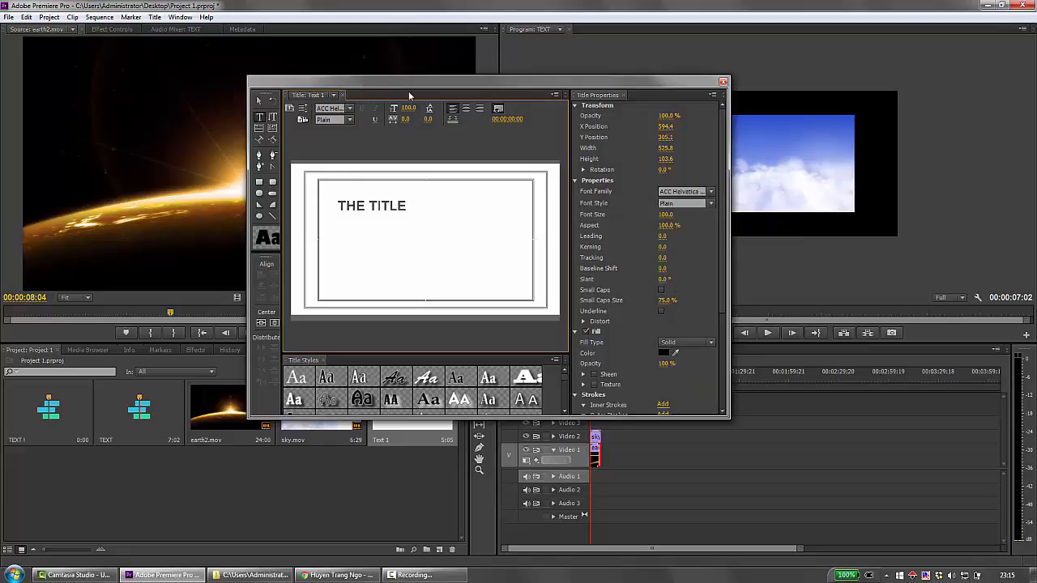
{"action": "left_click_drag", "start_coordinate": [410, 110], "coordinate": [428, 121]}
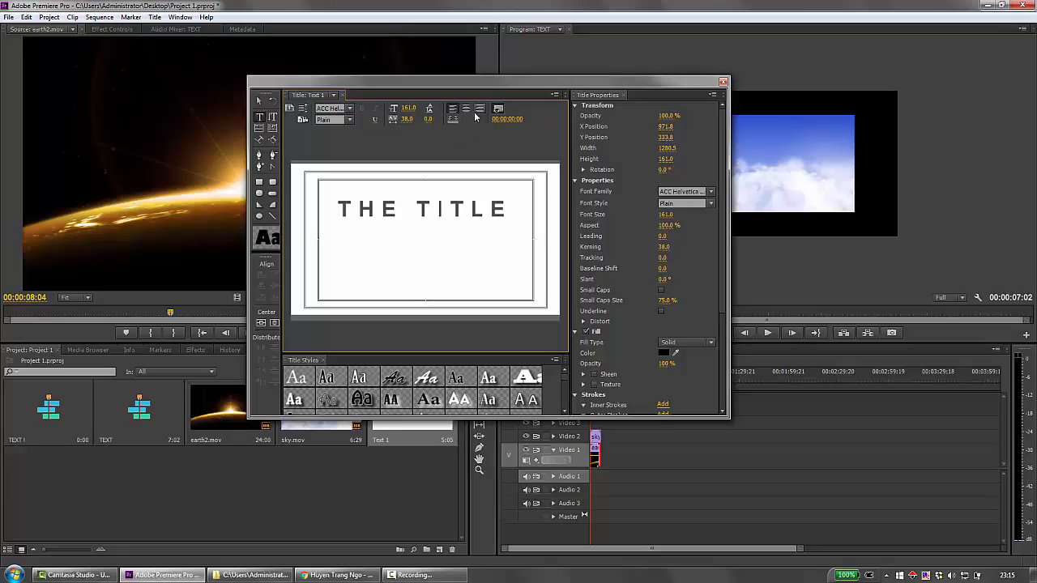
{"action": "left_click", "coordinate": [261, 322]}
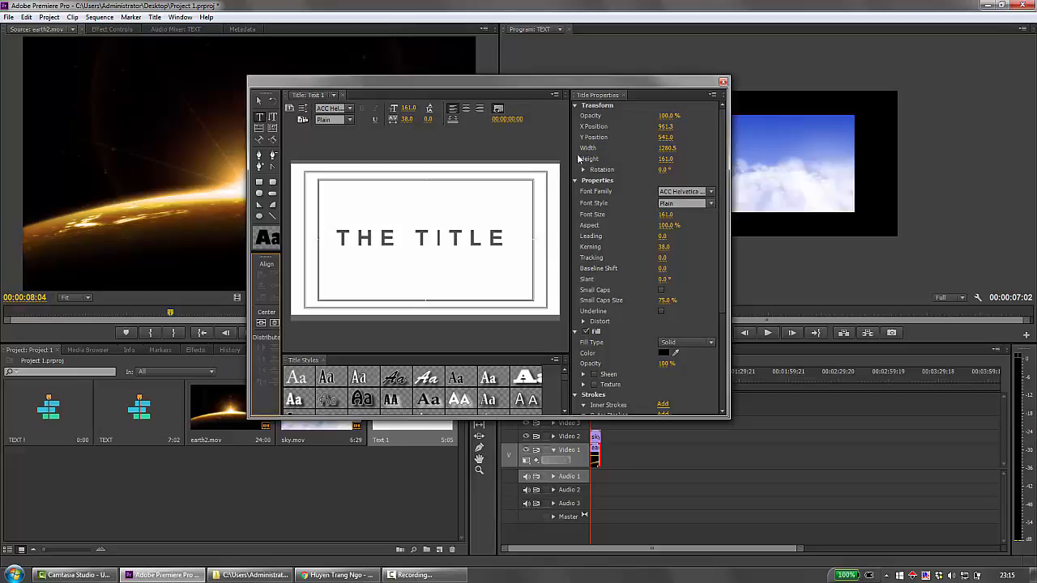
{"action": "left_click", "coordinate": [723, 82]}
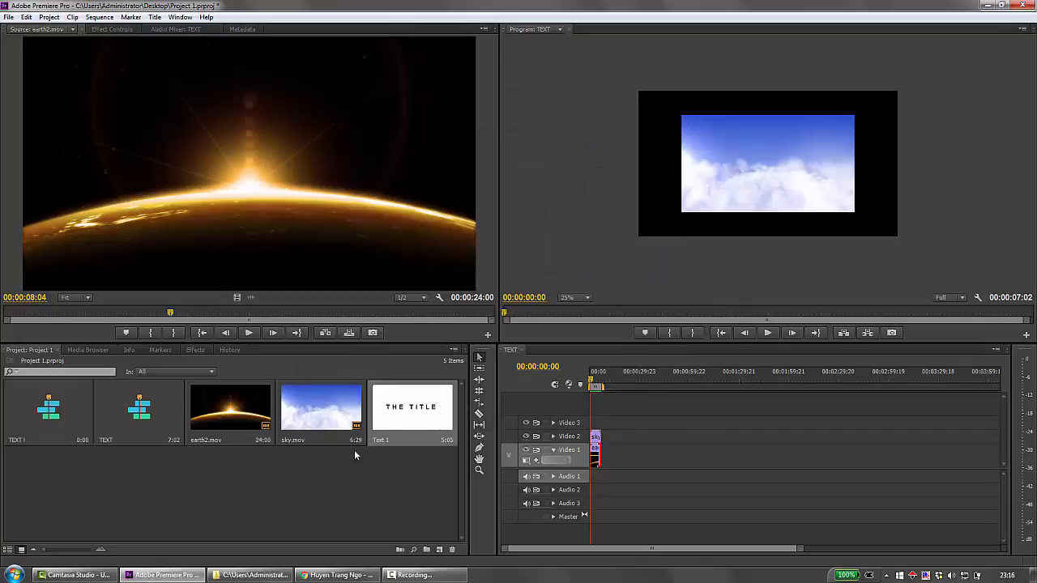
Place the Text 1 title on the Video 3 track above the sky clip, at the start of the sequence.
{"action": "double_click", "coordinate": [404, 415]}
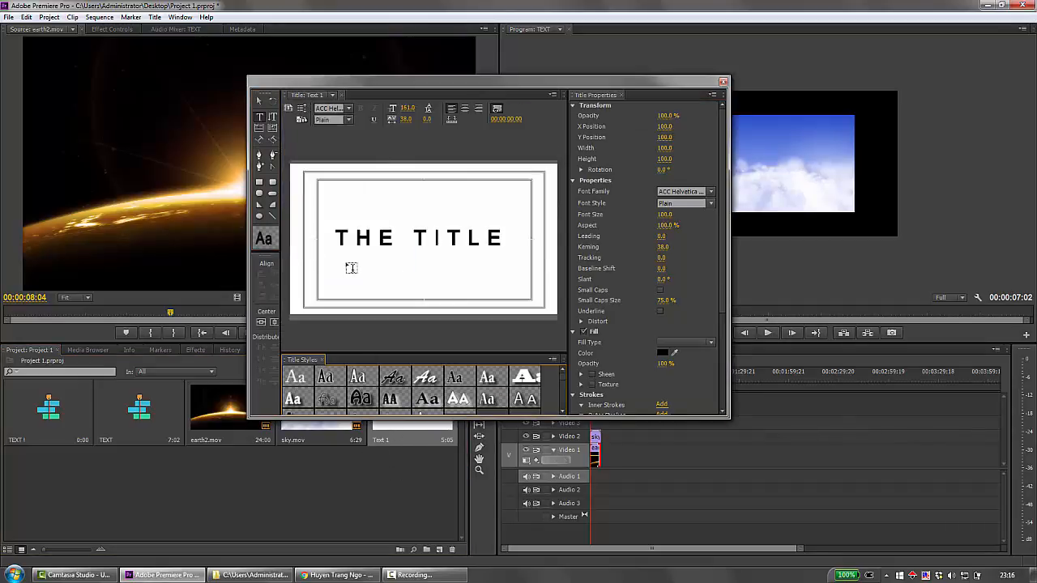
{"action": "left_click", "coordinate": [722, 82]}
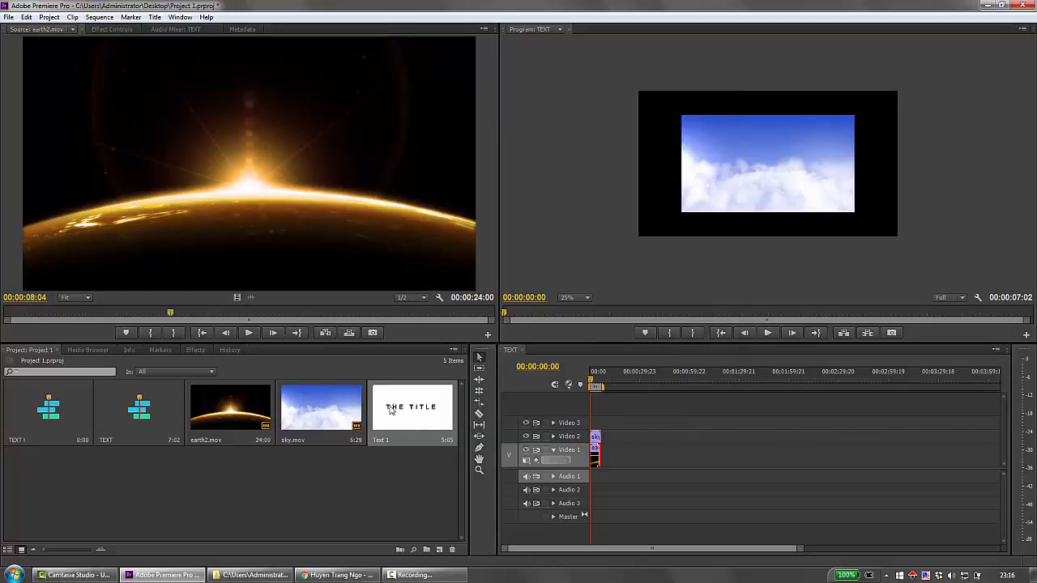
{"action": "left_click_drag", "start_coordinate": [387, 405], "coordinate": [575, 425]}
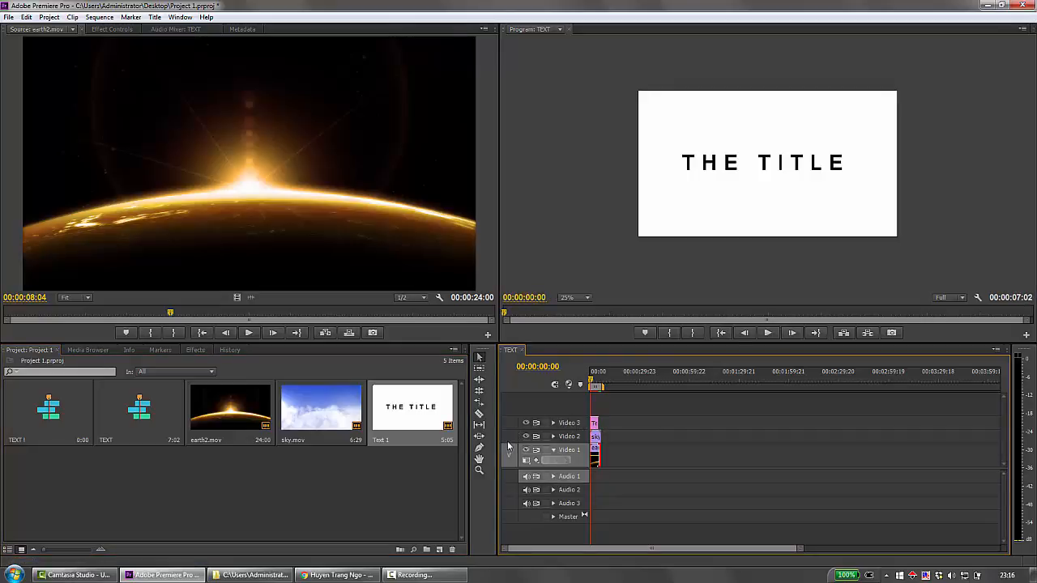
{"action": "left_click", "coordinate": [323, 482]}
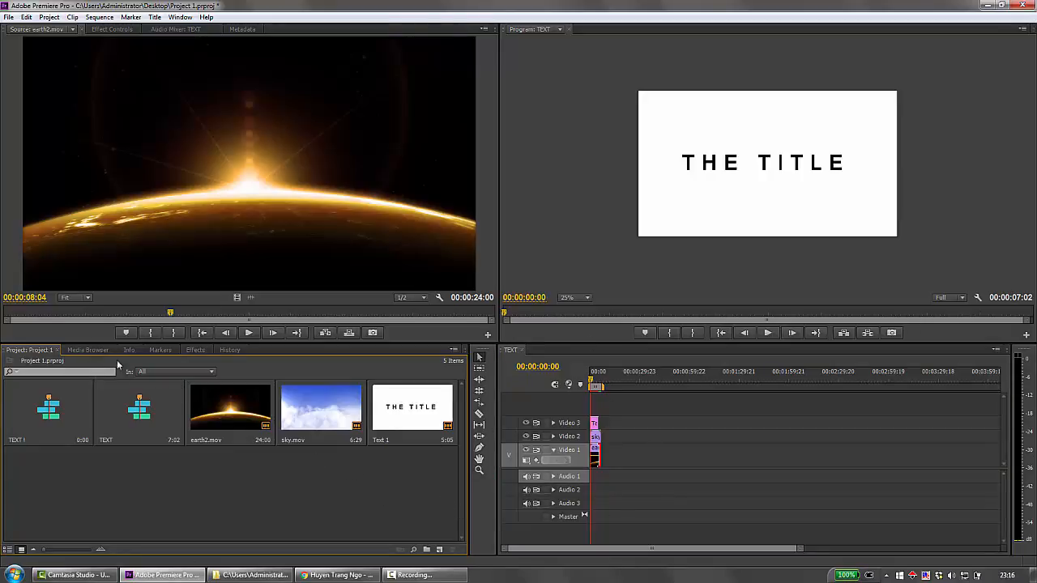
Apply the Track Matte Key video effect from the Keying group to the sky.mov clip on Video 2.
{"action": "left_click", "coordinate": [188, 351]}
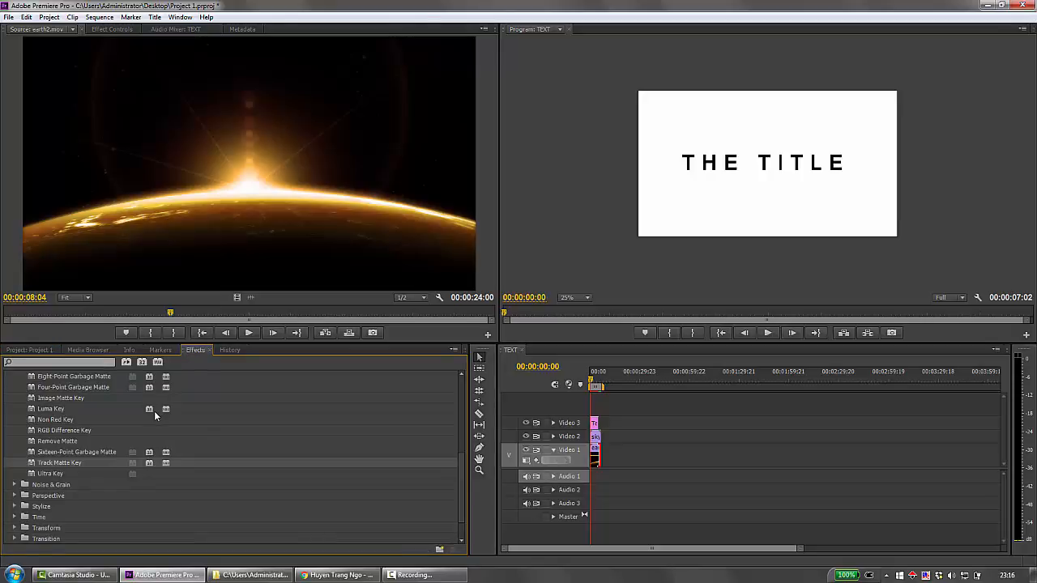
{"action": "scroll", "coordinate": [153, 411], "scroll_direction": "up", "scroll_amount": 8}
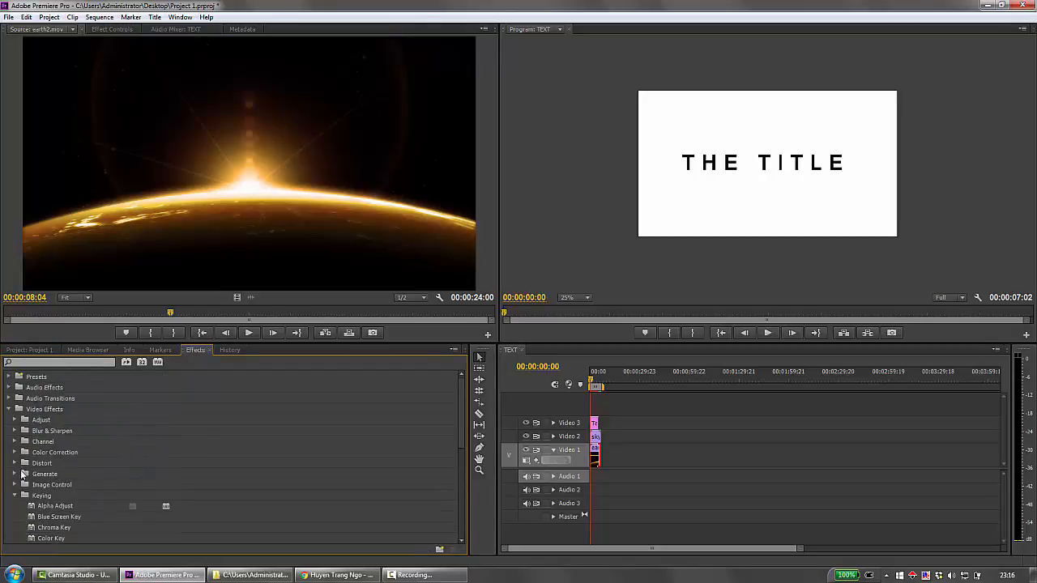
{"action": "scroll", "coordinate": [49, 410], "scroll_direction": "down", "scroll_amount": 2}
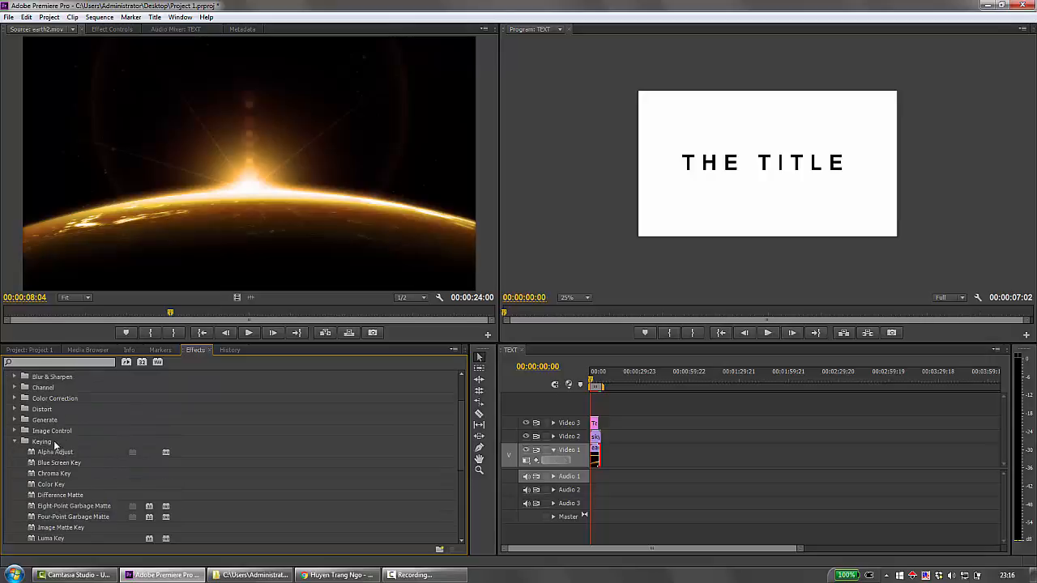
{"action": "scroll", "coordinate": [20, 447], "scroll_direction": "down", "scroll_amount": 5}
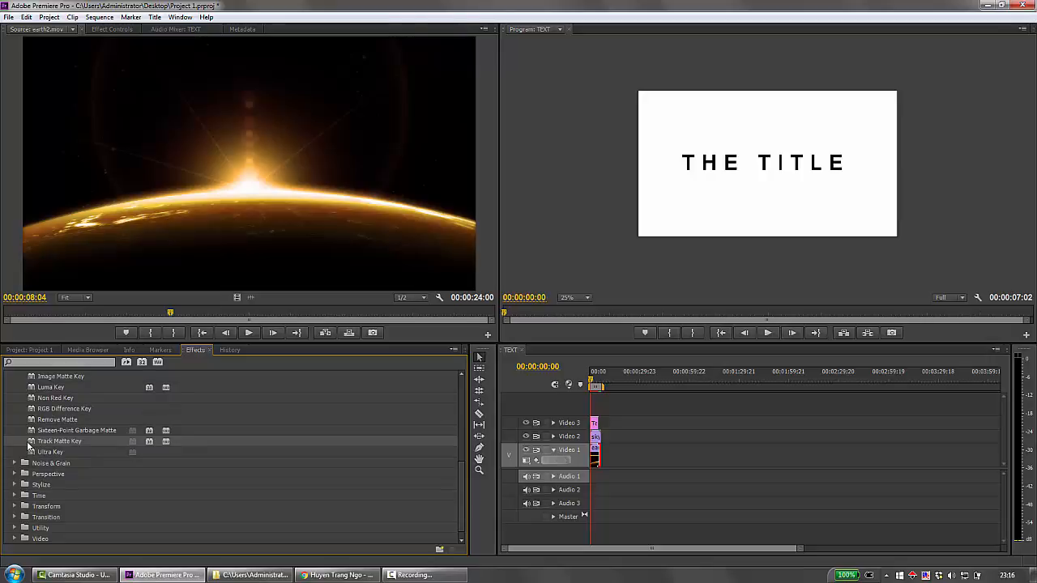
{"action": "left_click_drag", "start_coordinate": [30, 443], "coordinate": [594, 437]}
Set the sky clip's Track Matte Key to use Video 3 as the matte and composite using Matte Luma.
{"action": "left_click", "coordinate": [116, 29]}
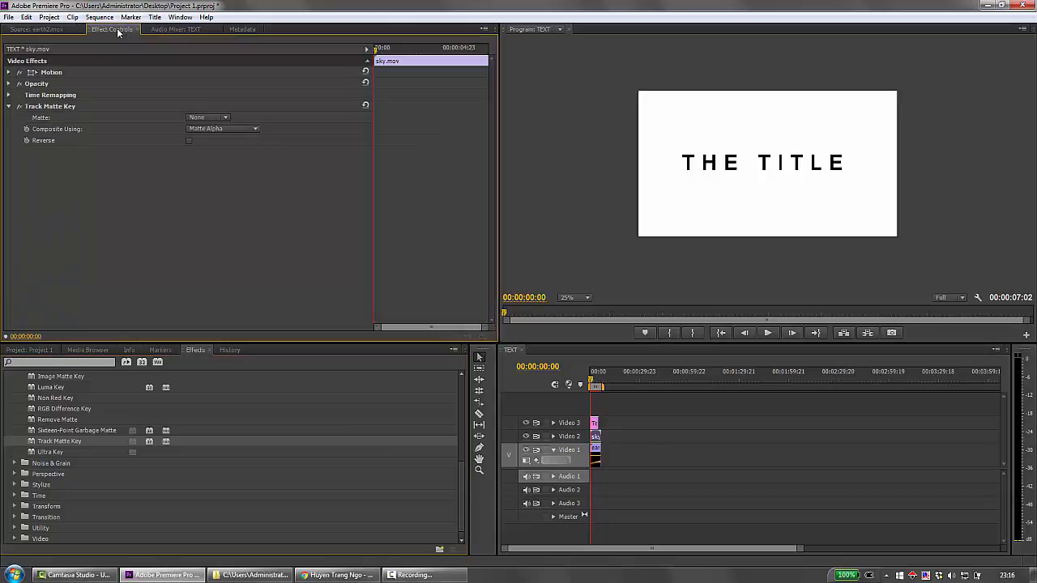
{"action": "left_click", "coordinate": [592, 436]}
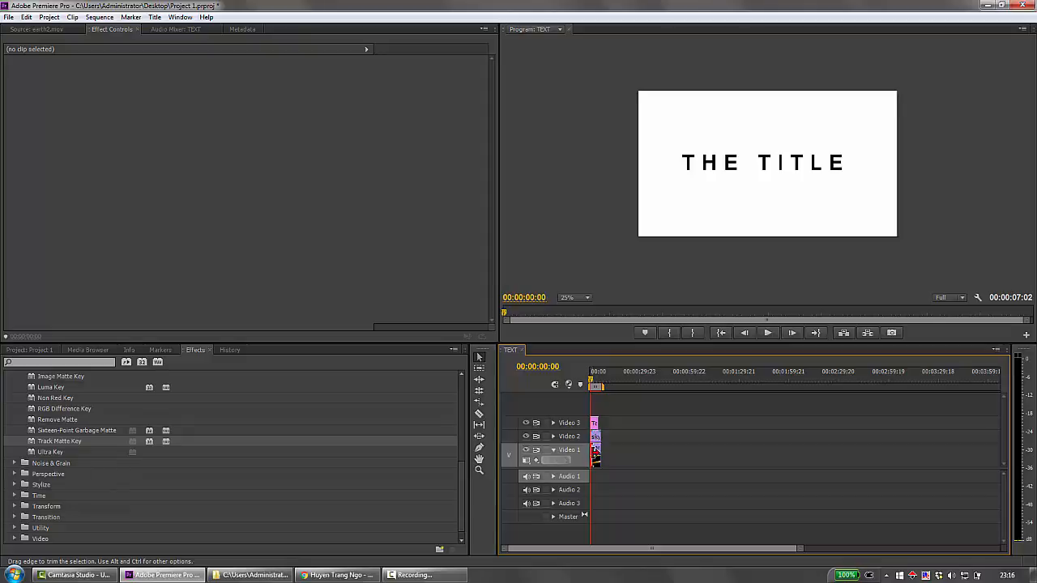
{"action": "left_click", "coordinate": [596, 438]}
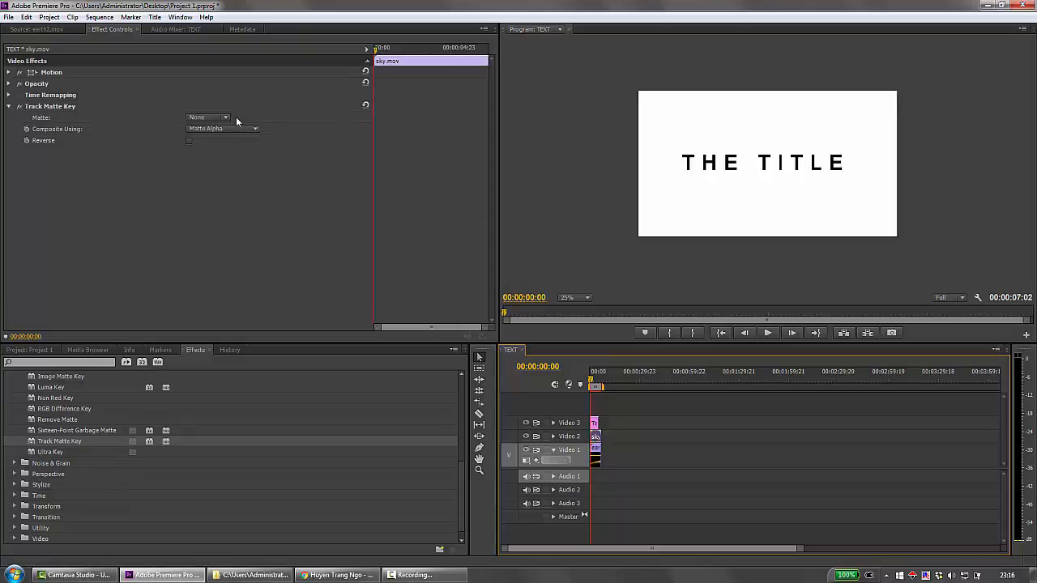
{"action": "left_click", "coordinate": [215, 119]}
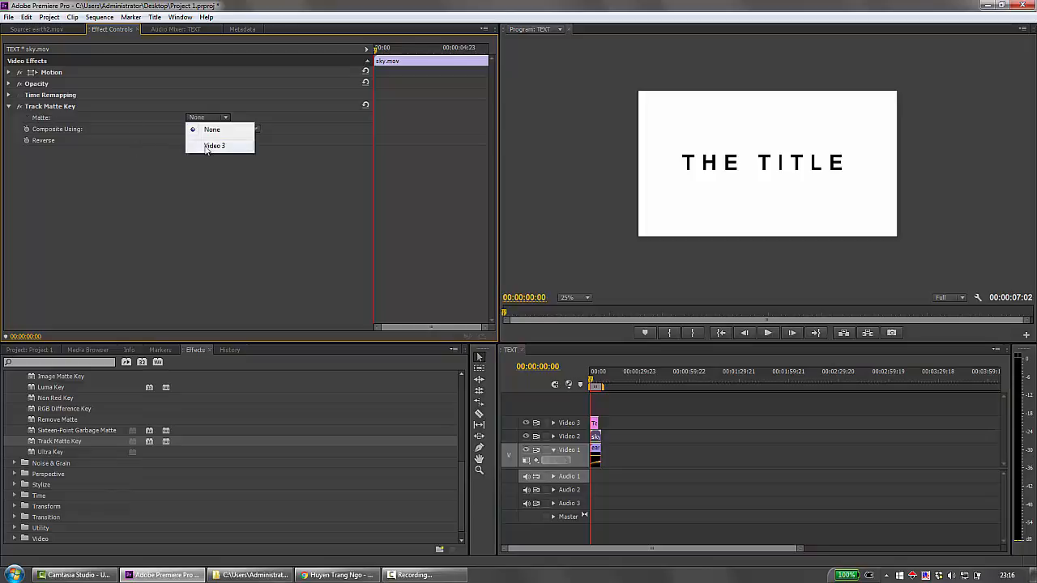
{"action": "left_click", "coordinate": [219, 148]}
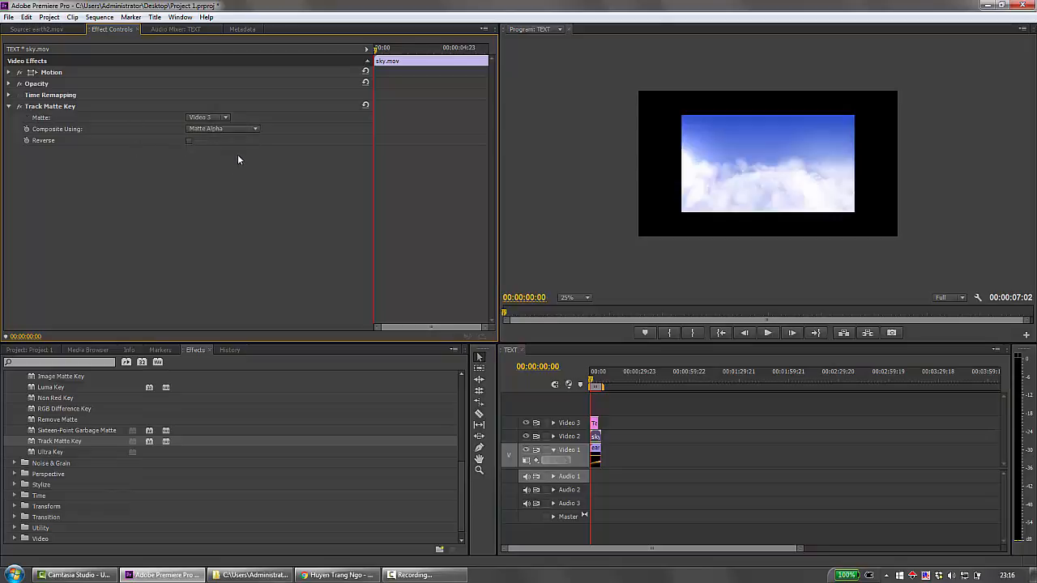
{"action": "left_click", "coordinate": [238, 128]}
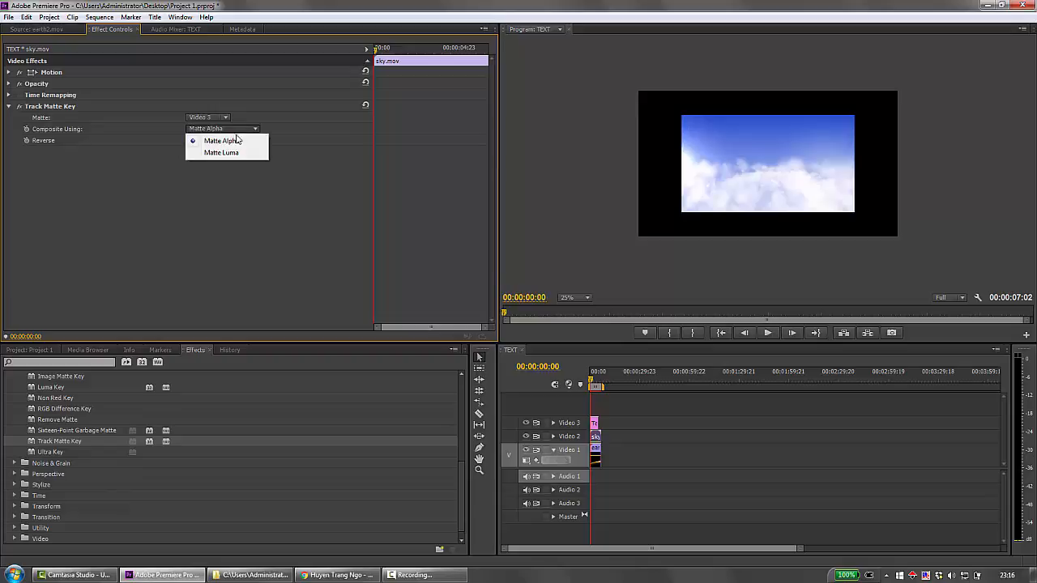
{"action": "left_click", "coordinate": [234, 153]}
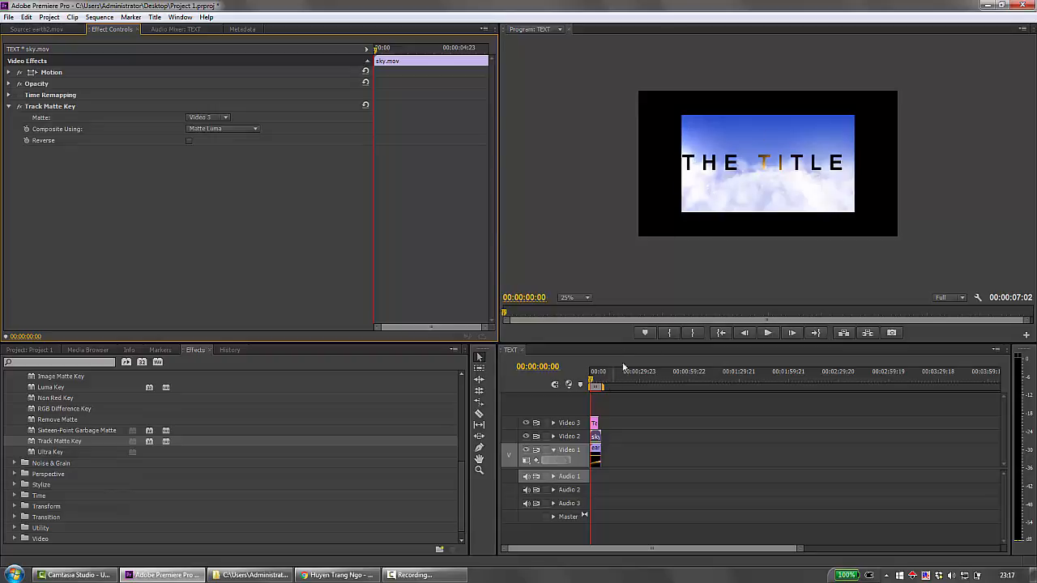
Play the sequence to preview the matte effect and return the playhead to the start.
{"action": "left_click", "coordinate": [766, 333]}
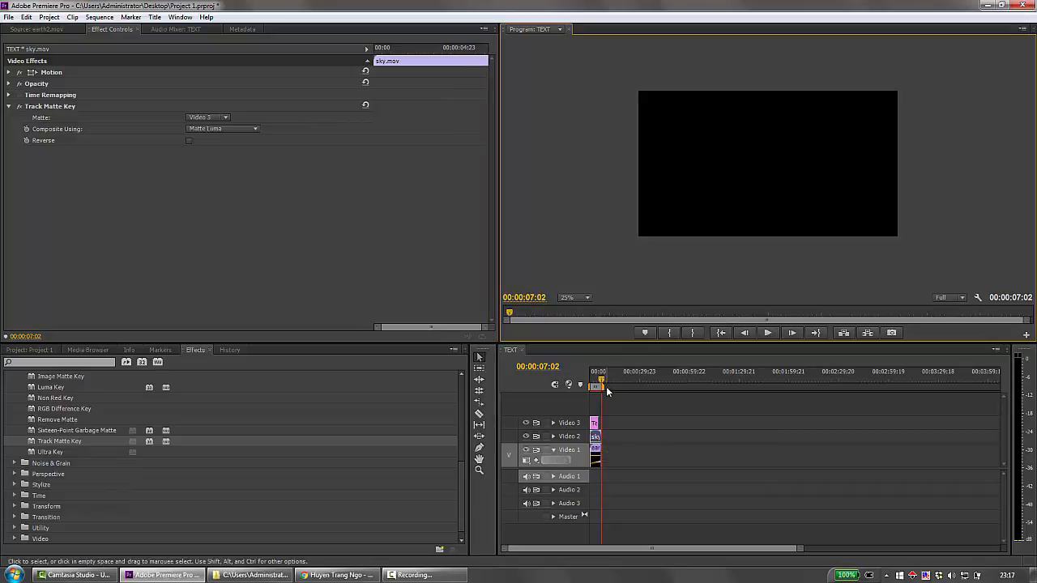
{"action": "left_click_drag", "start_coordinate": [601, 380], "coordinate": [557, 381]}
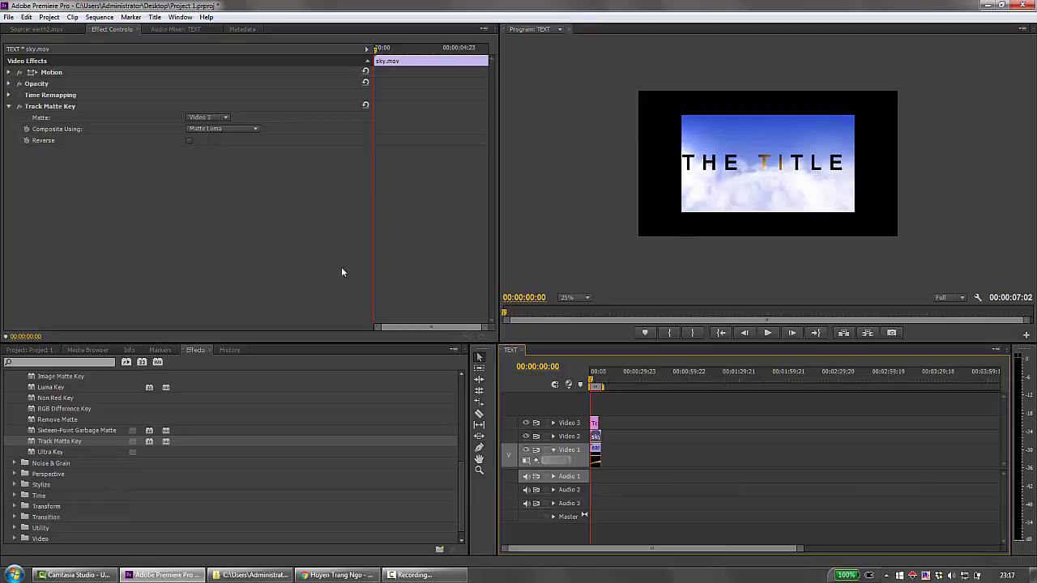
Set the sky.mov clip's motion position to 724, 541 and its scale to 115.
{"action": "left_click", "coordinate": [8, 72]}
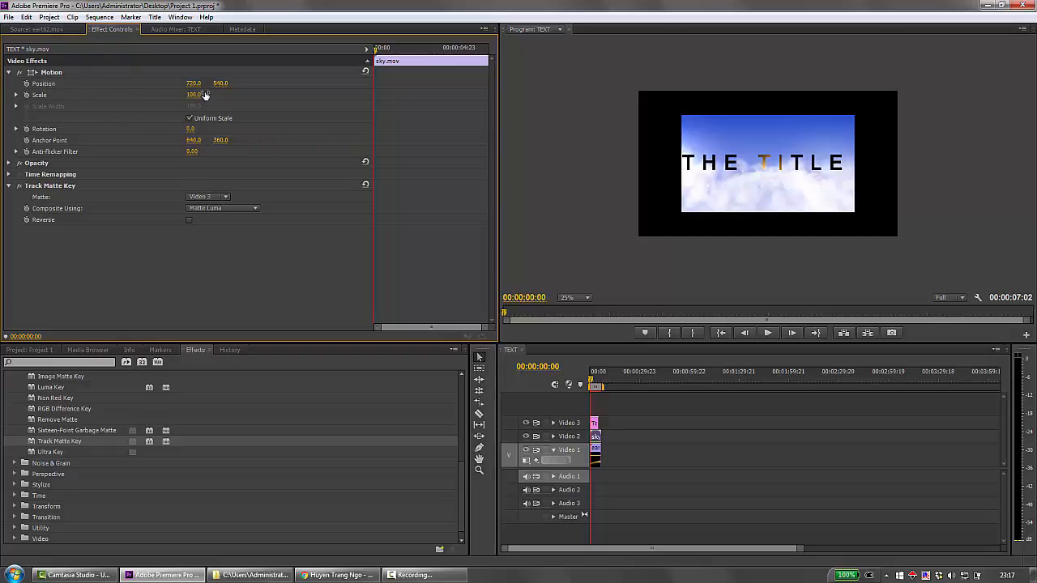
{"action": "mouse_move", "coordinate": [193, 83]}
{"action": "left_mouse_down"}
{"action": "mouse_move", "coordinate": [216, 83]}
{"action": "mouse_move", "coordinate": [199, 84]}
{"action": "mouse_move", "coordinate": [208, 97]}
{"action": "left_mouse_up"}
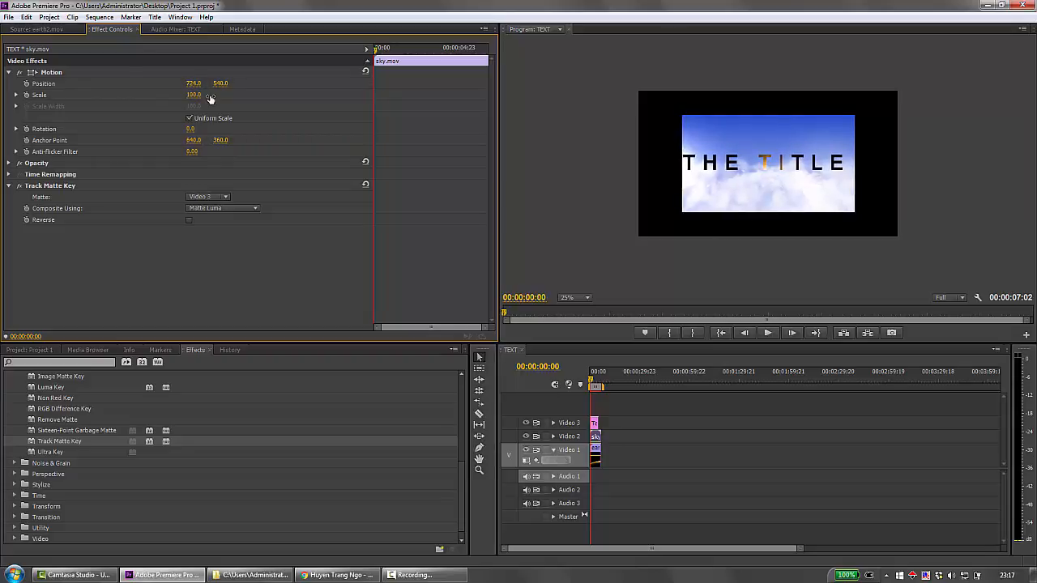
{"action": "left_click", "coordinate": [596, 437]}
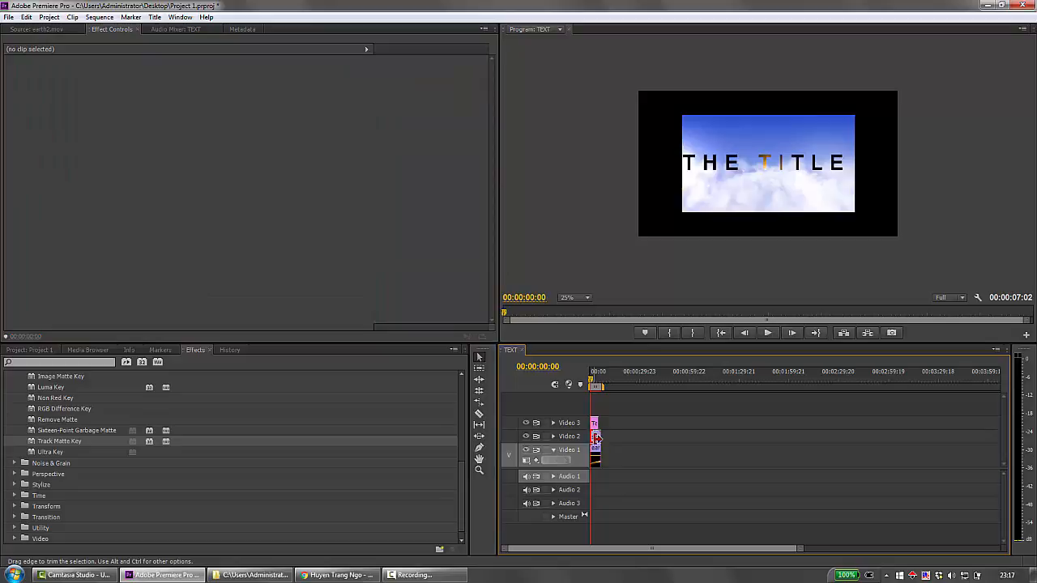
{"action": "left_click", "coordinate": [595, 439]}
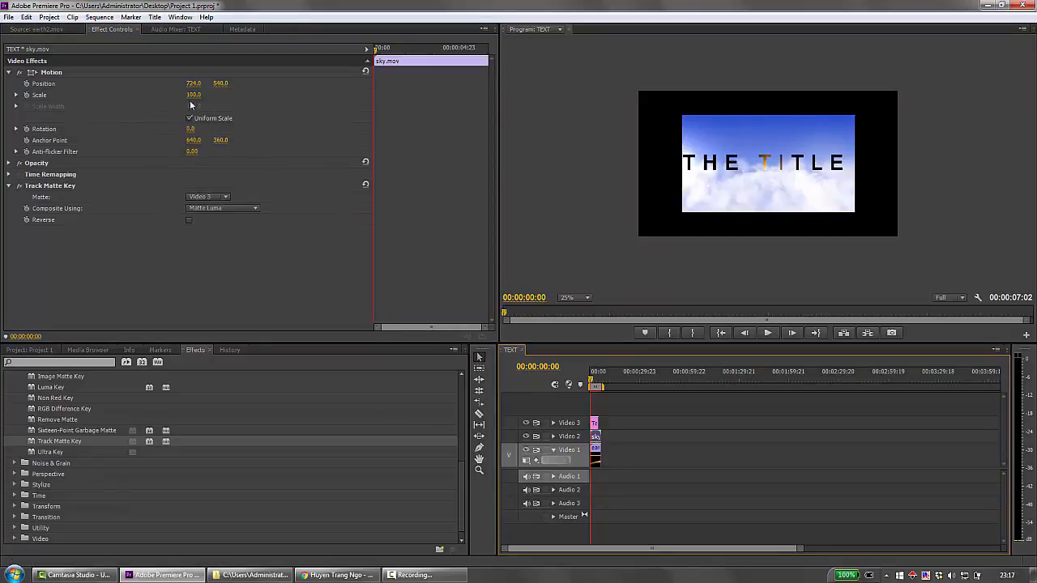
{"action": "mouse_move", "coordinate": [217, 88]}
{"action": "left_mouse_down"}
{"action": "mouse_move", "coordinate": [197, 96]}
{"action": "mouse_move", "coordinate": [213, 96]}
{"action": "left_mouse_up"}
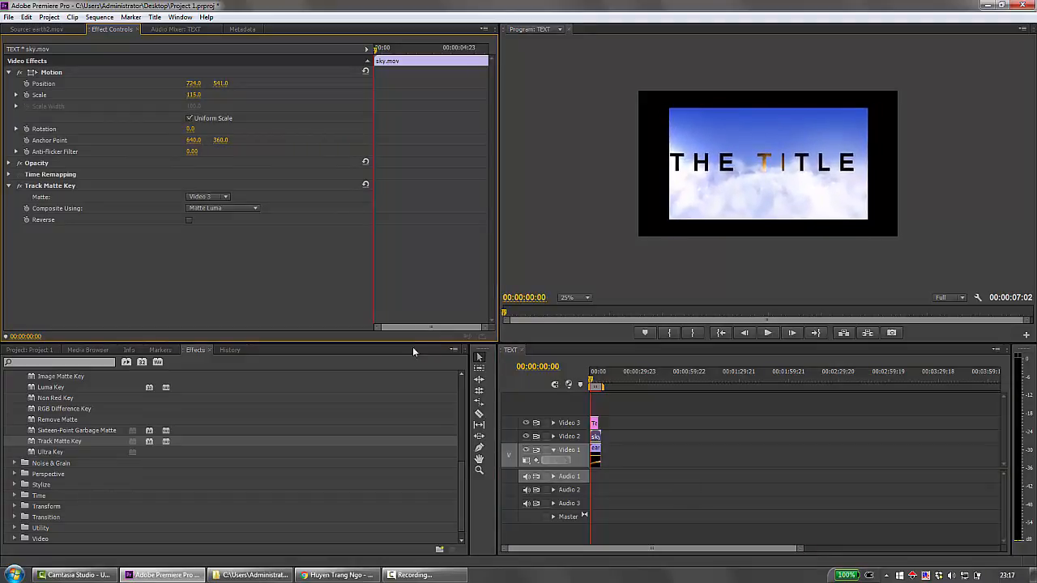
Set the Text 1 title clip's motion position to 729, 532 and its scale to 77.
{"action": "left_click", "coordinate": [585, 458]}
{"action": "left_click", "coordinate": [595, 460]}
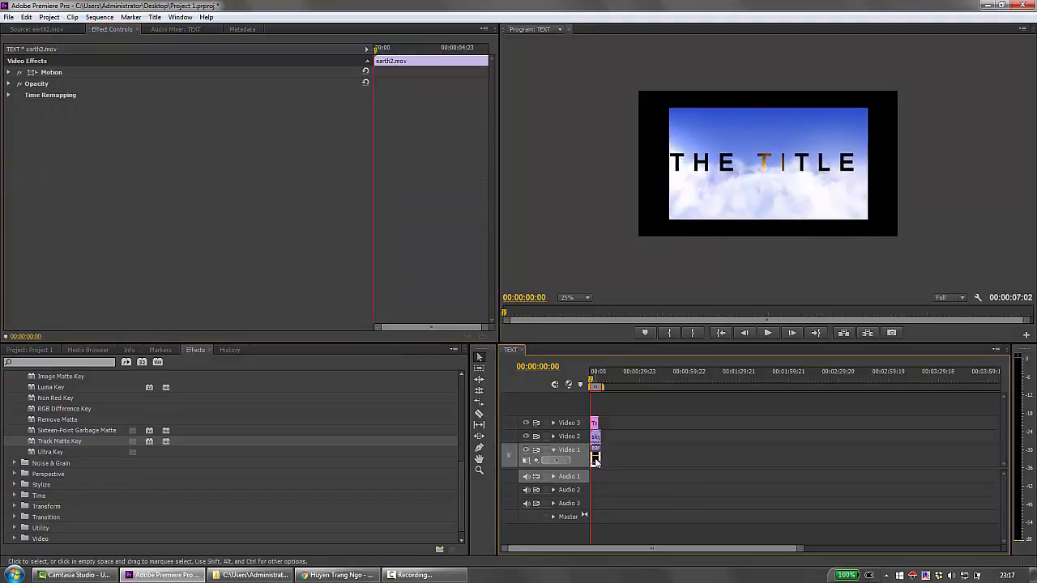
{"action": "left_click", "coordinate": [593, 423]}
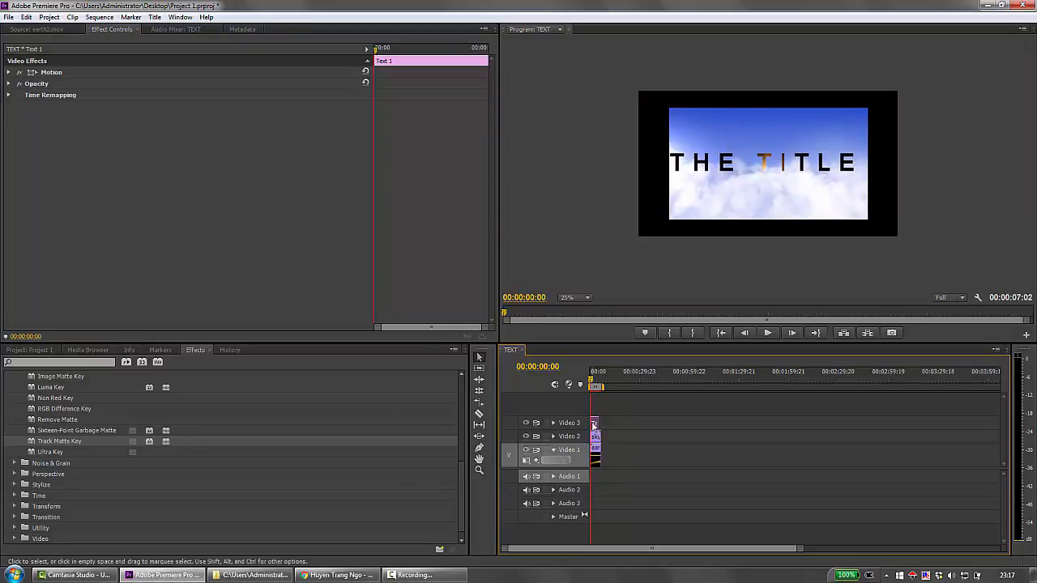
{"action": "left_click", "coordinate": [8, 72]}
{"action": "mouse_move", "coordinate": [190, 86]}
{"action": "left_mouse_down"}
{"action": "mouse_move", "coordinate": [227, 85]}
{"action": "mouse_move", "coordinate": [179, 95]}
{"action": "left_mouse_up"}
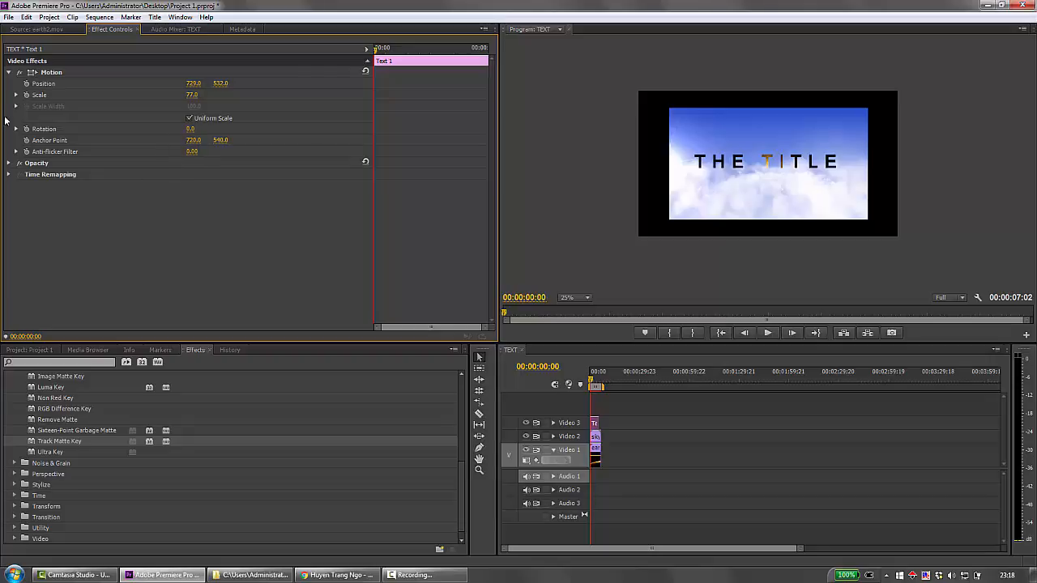
{"action": "left_click", "coordinate": [9, 72]}
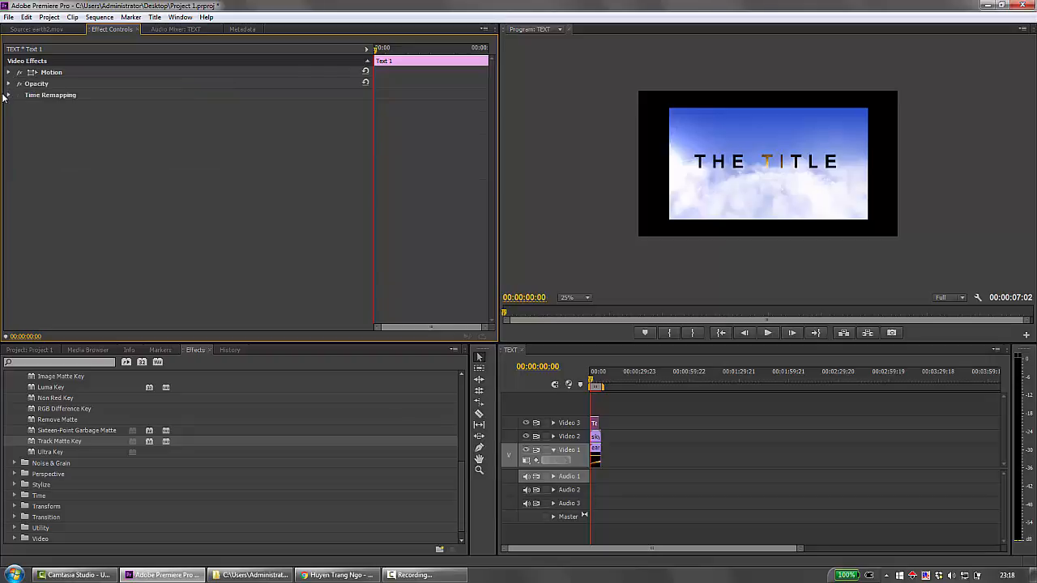
Enable Reverse in the sky.mov clip's Track Matte Key and scrub the sequence briefly, returning the playhead to the start.
{"action": "left_click", "coordinate": [596, 436]}
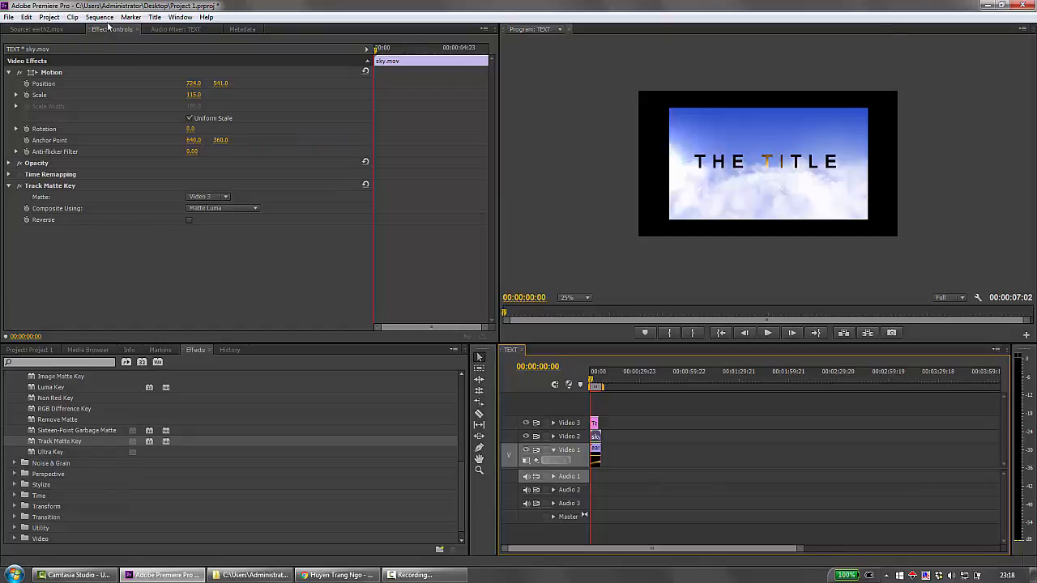
{"action": "left_click", "coordinate": [191, 221]}
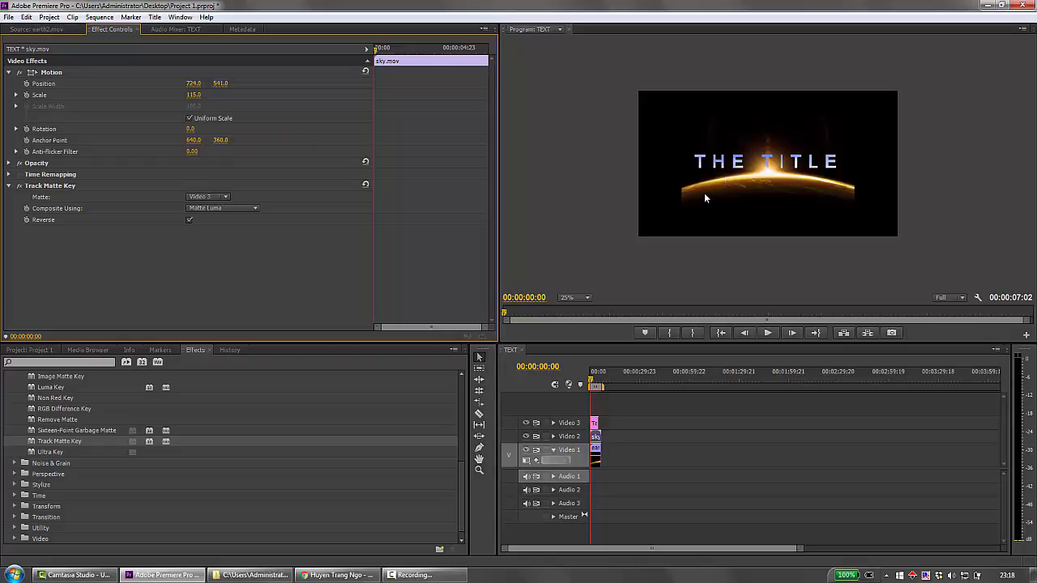
{"action": "left_click_drag", "start_coordinate": [590, 386], "coordinate": [581, 383]}
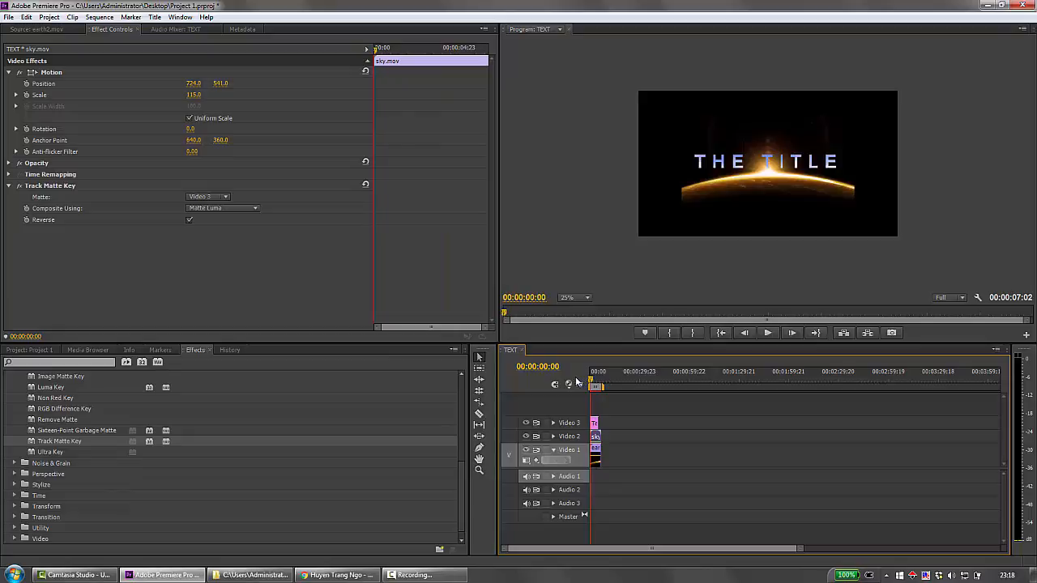
{"action": "left_click", "coordinate": [29, 350]}
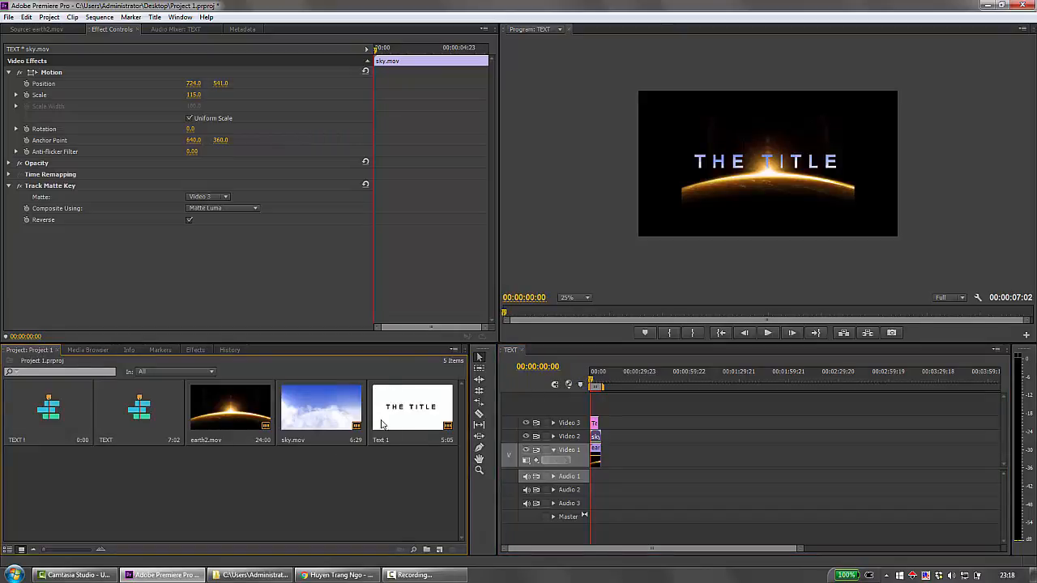
{"action": "left_click", "coordinate": [439, 550]}
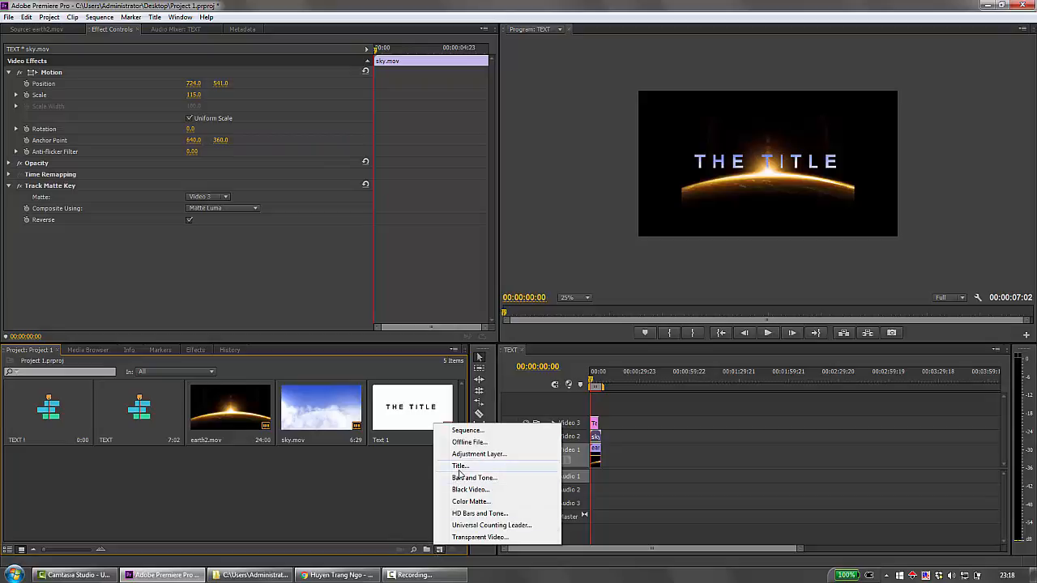
{"action": "left_click", "coordinate": [353, 466]}
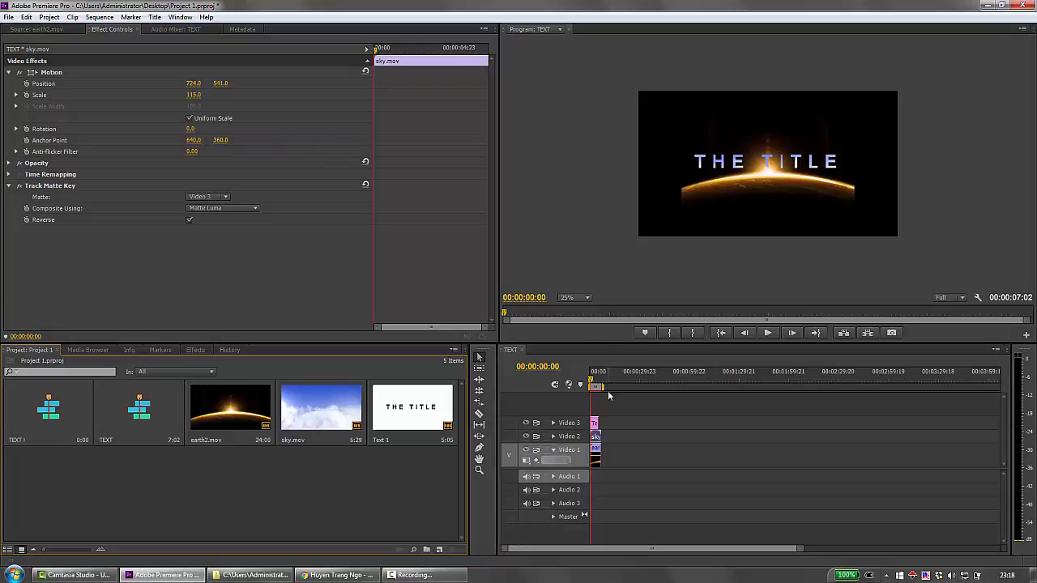